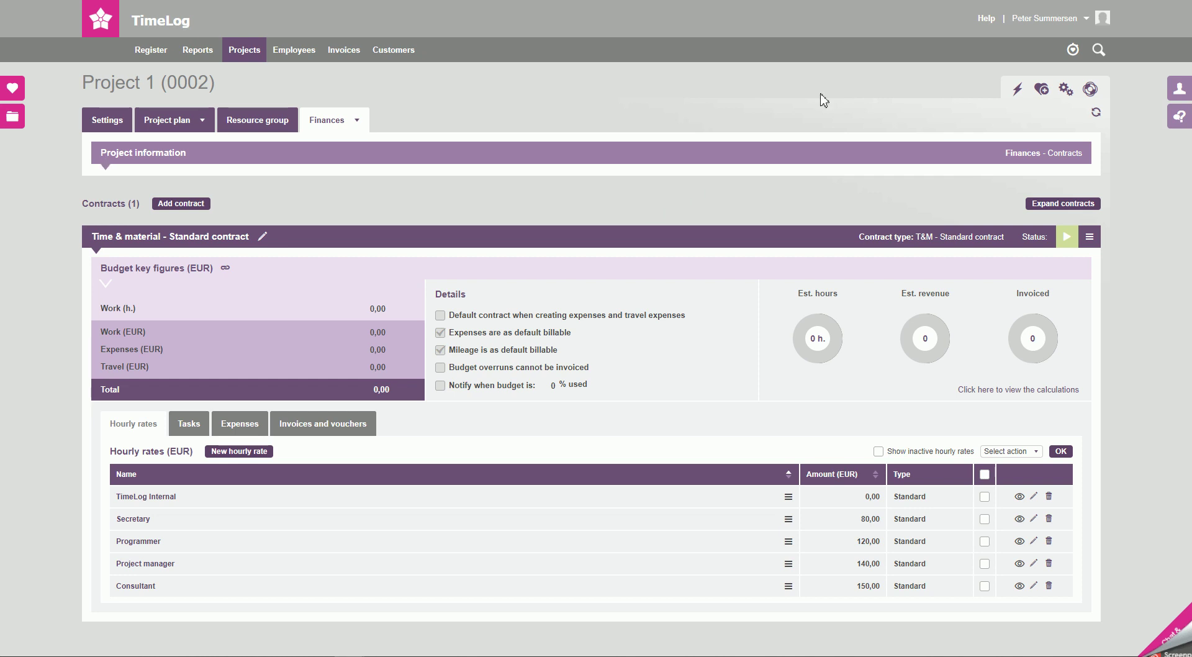
# Step: Open the hourly rates settings in the finance section of the system administration
pyautogui.click(1047, 21)
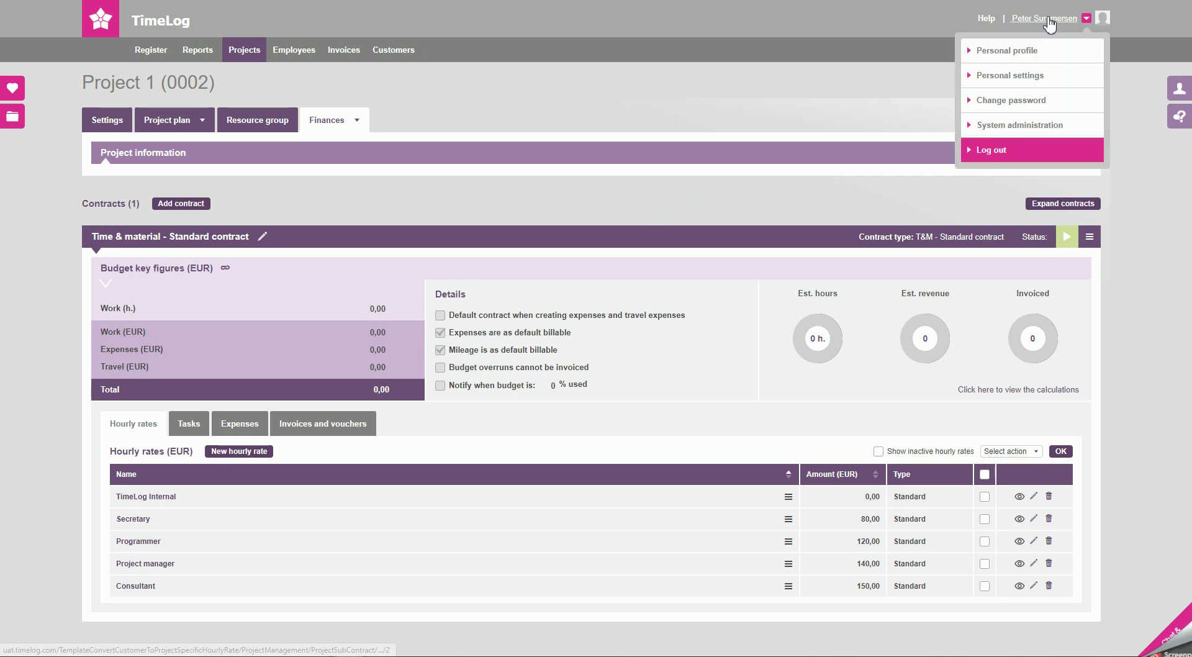
pyautogui.click(1018, 125)
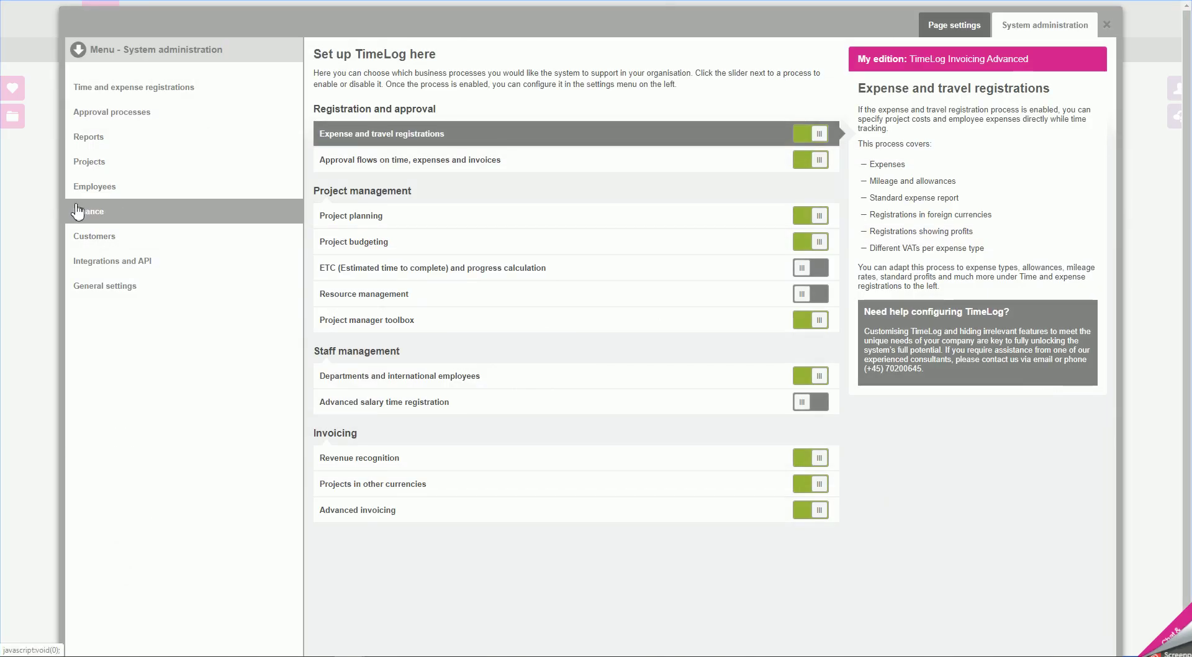
pyautogui.click(99, 211)
pyautogui.click(96, 162)
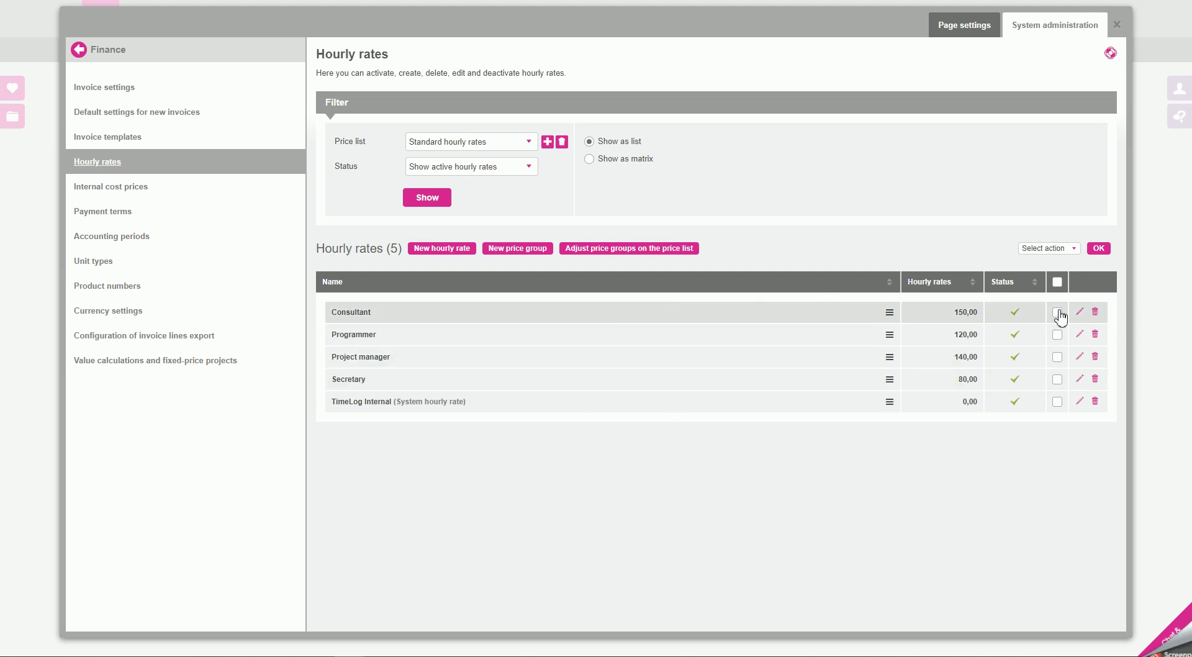
# Step: Set the Consultant rate on the standard price list to 180 EUR, save it and close the system administration
pyautogui.click(1079, 312)
pyautogui.click(517, 365)
pyautogui.write('180')
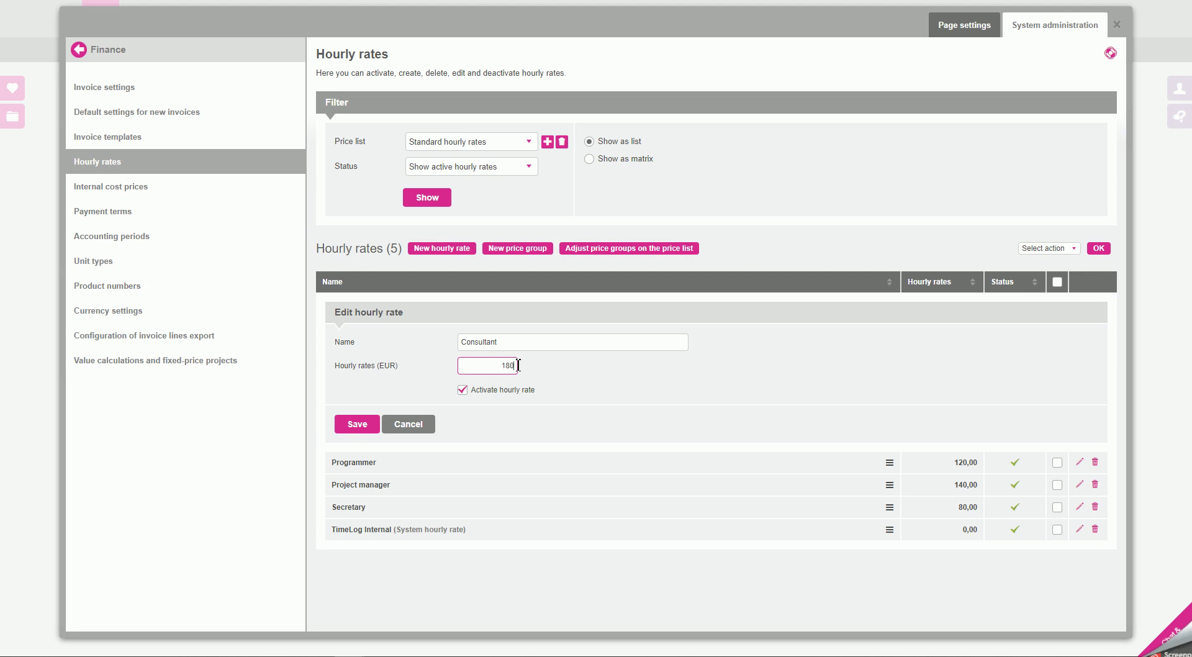
pyautogui.click(355, 422)
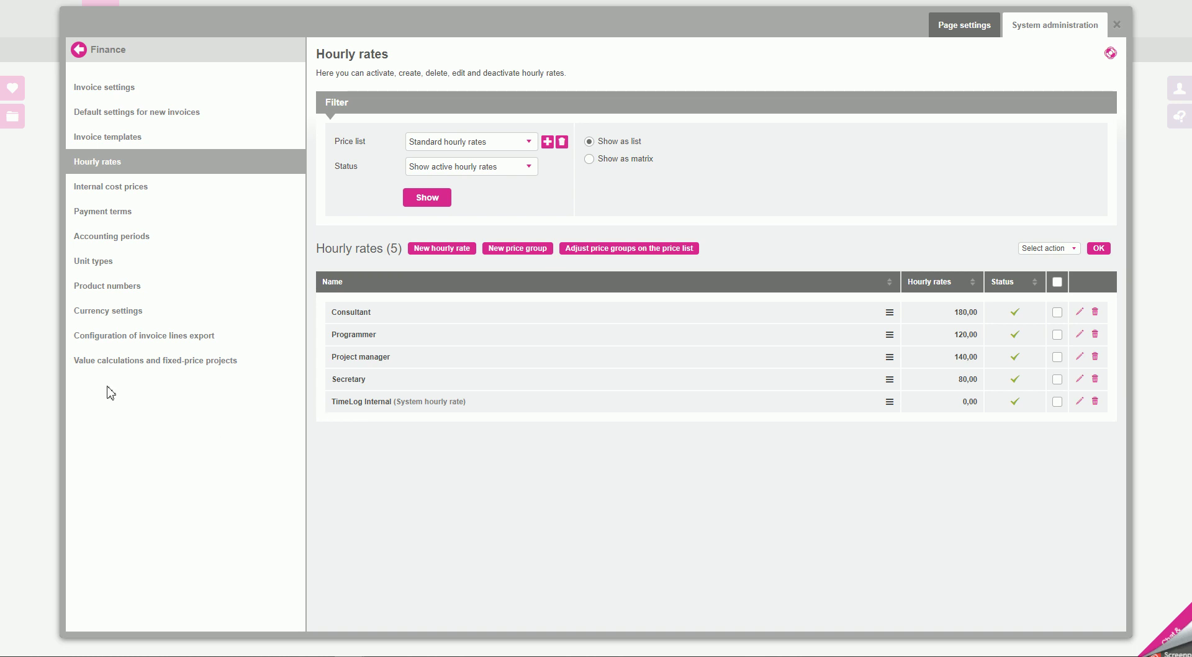
pyautogui.click(38, 387)
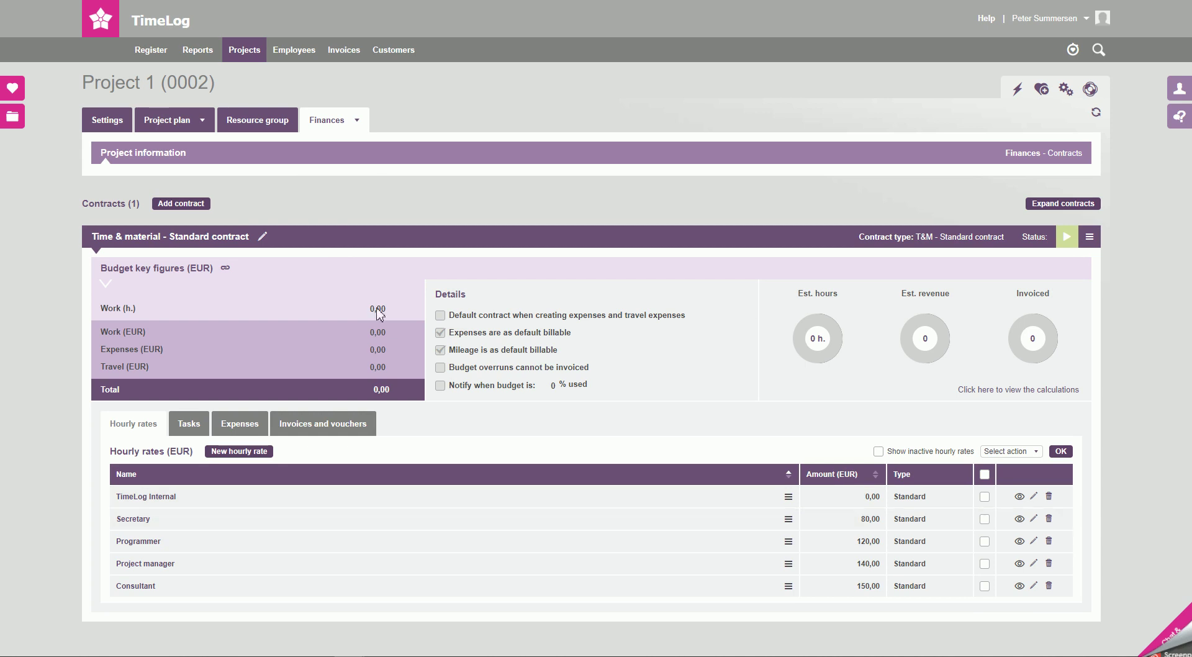
# Step: View the contracts under Project 1's finances and examine the hourly rates of the time and material contract
pyautogui.moveTo(144, 121)
pyautogui.click(186, 147)
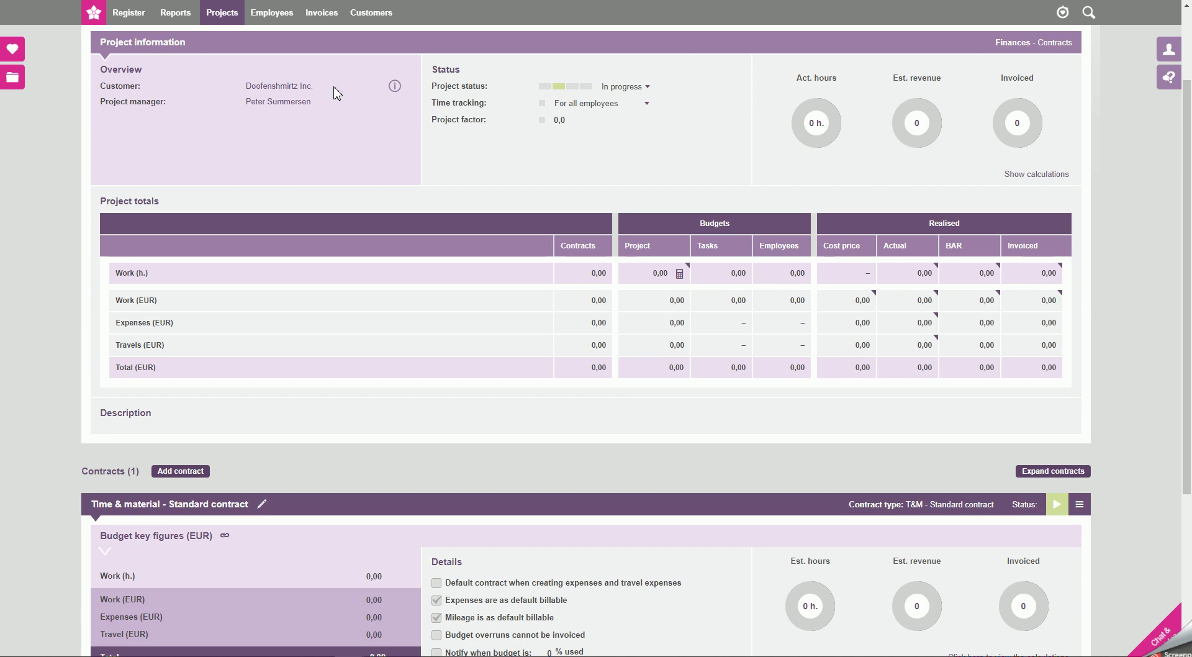
pyautogui.scroll(-4, 335, 93)
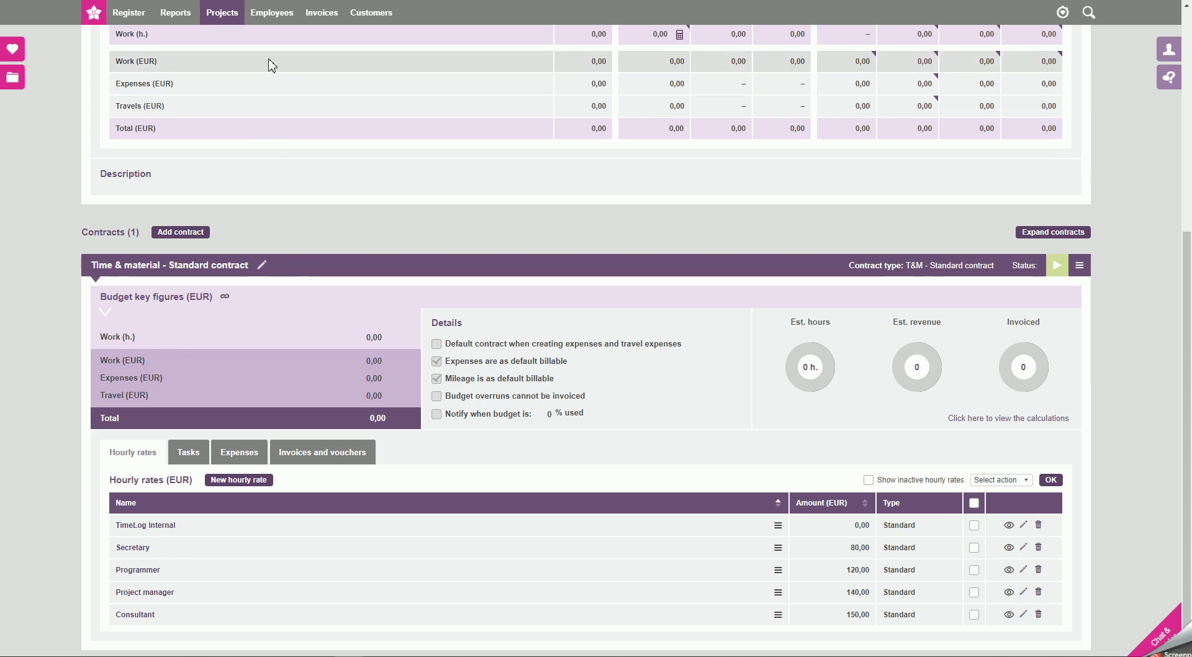
# Step: Open the Index hourly rates page for projects and list all customers for percentage indexation
pyautogui.moveTo(223, 13)
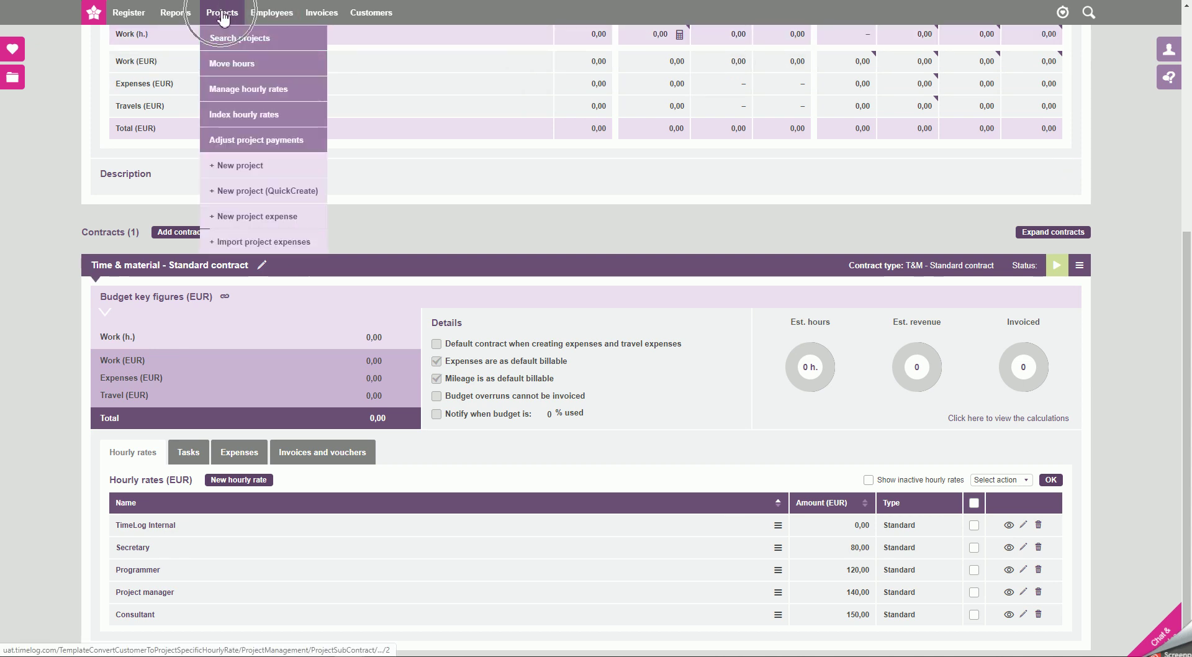
pyautogui.click(259, 118)
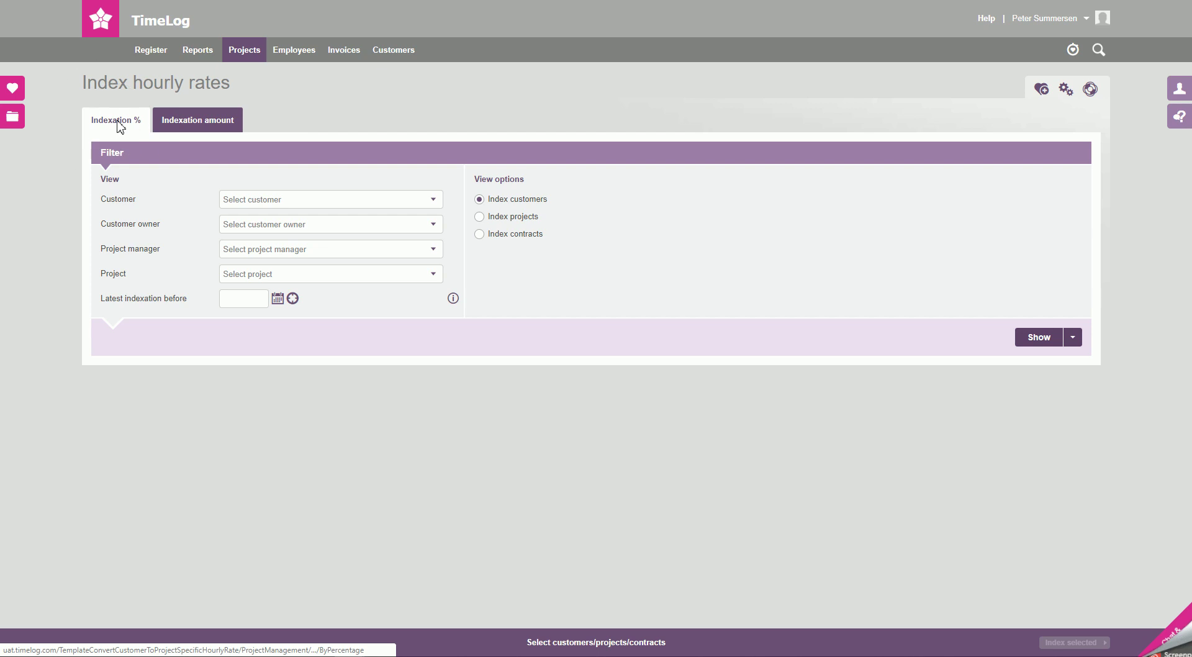
pyautogui.click(203, 122)
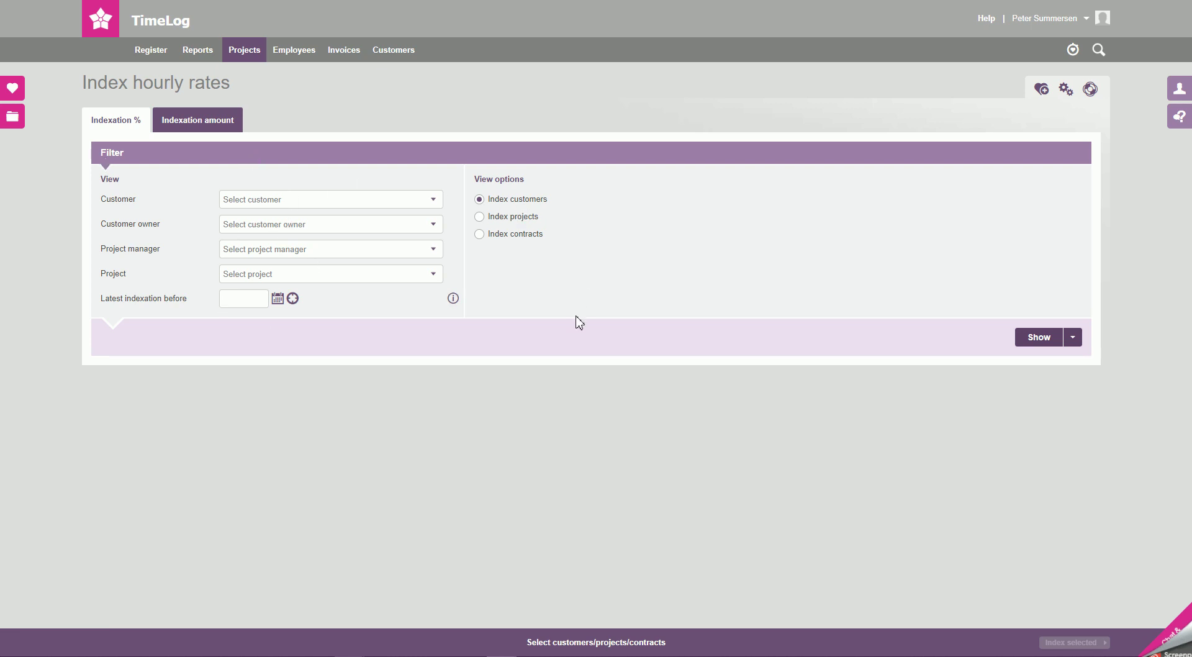
pyautogui.click(1031, 340)
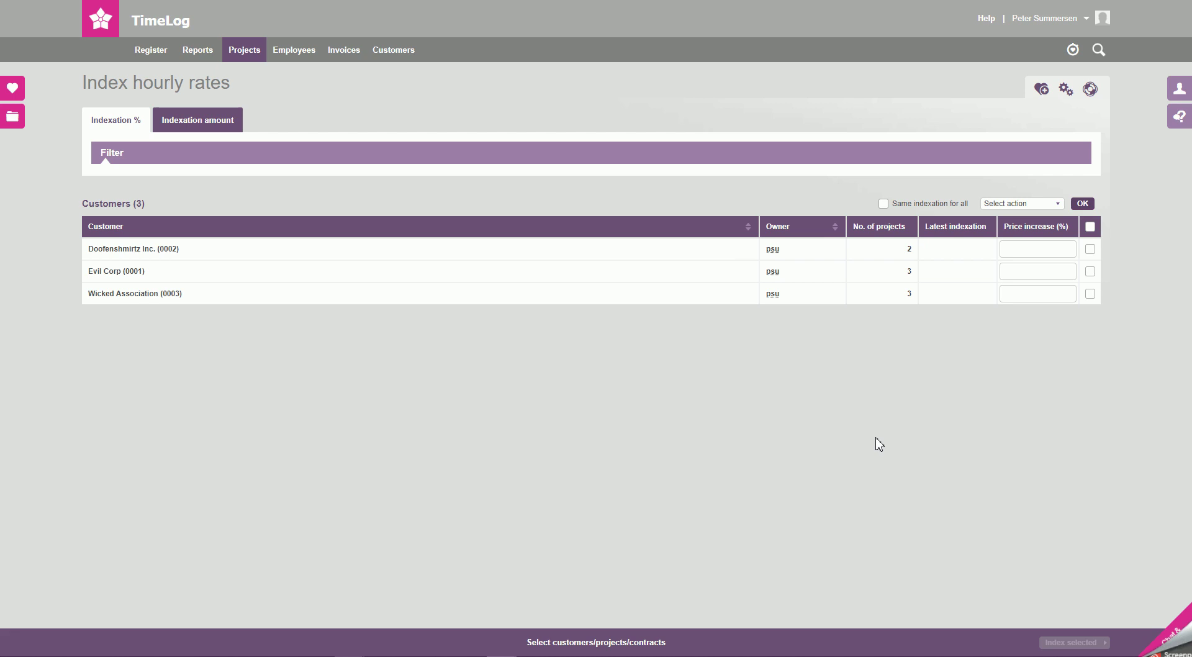
# Step: Change the indexation view option to Index projects and list all projects
pyautogui.click(596, 161)
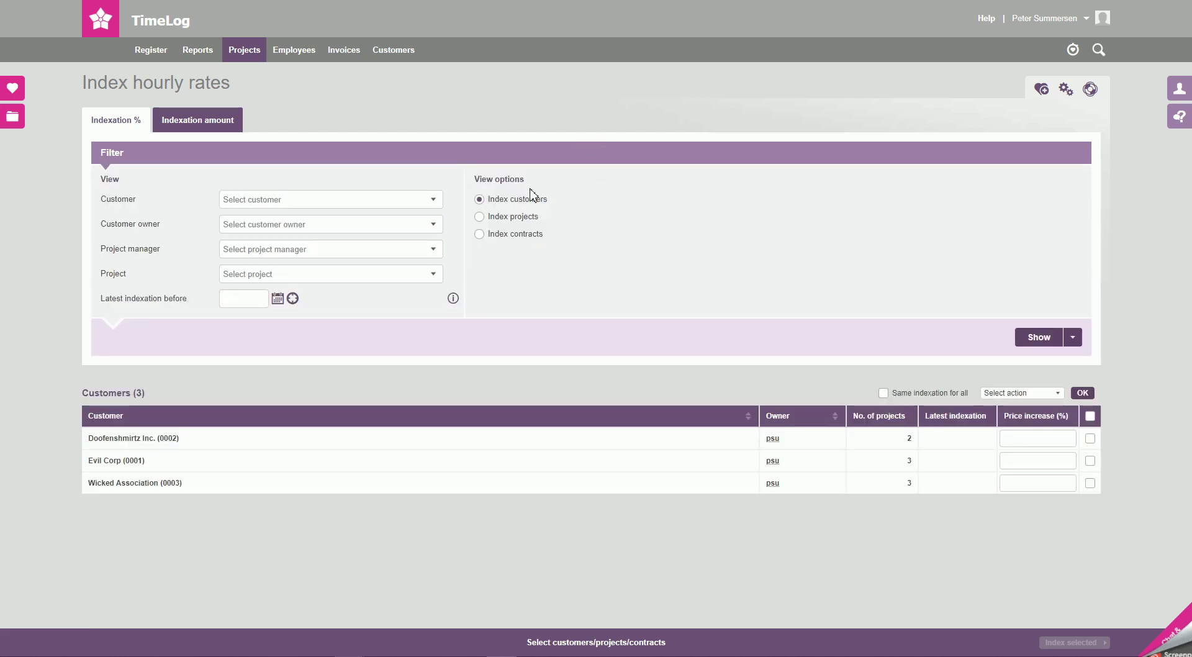
pyautogui.click(484, 217)
pyautogui.click(1035, 340)
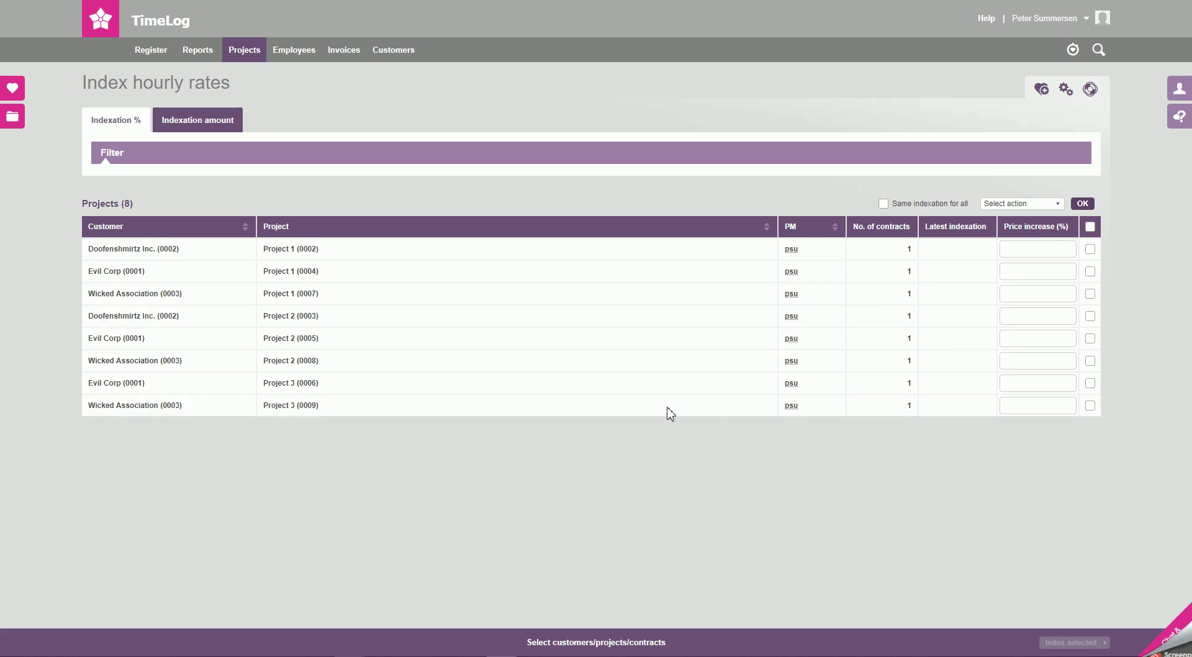
# Step: Change the indexation view option to Index contracts and list all contracts
pyautogui.click(642, 160)
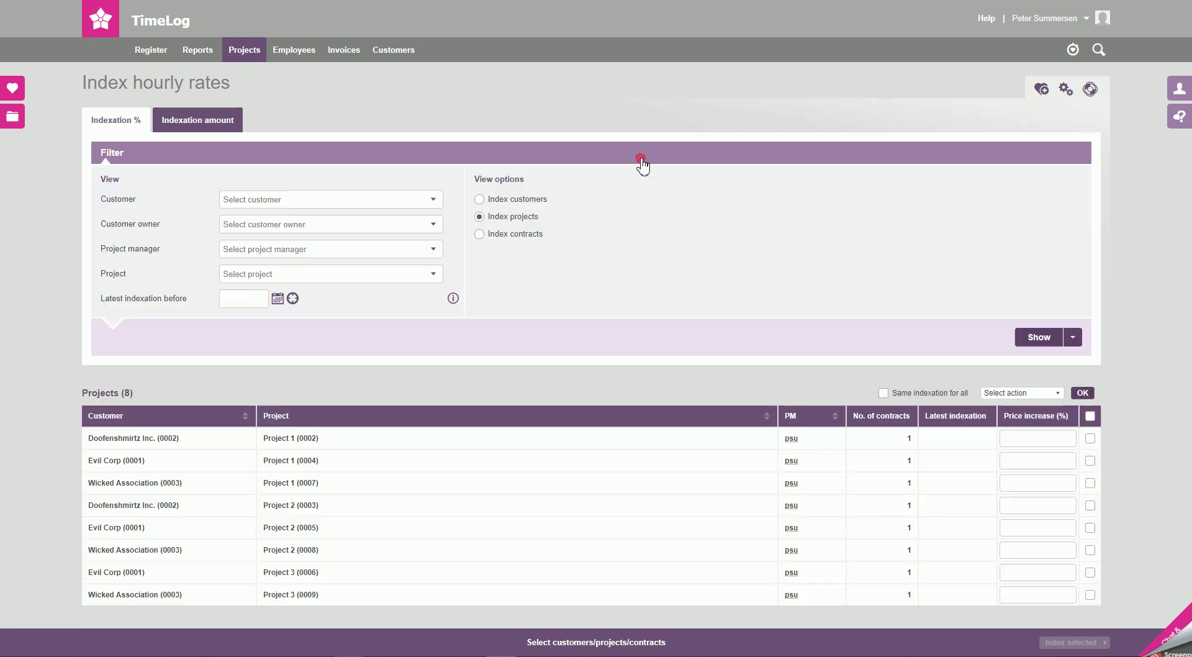
pyautogui.click(533, 236)
pyautogui.click(1027, 339)
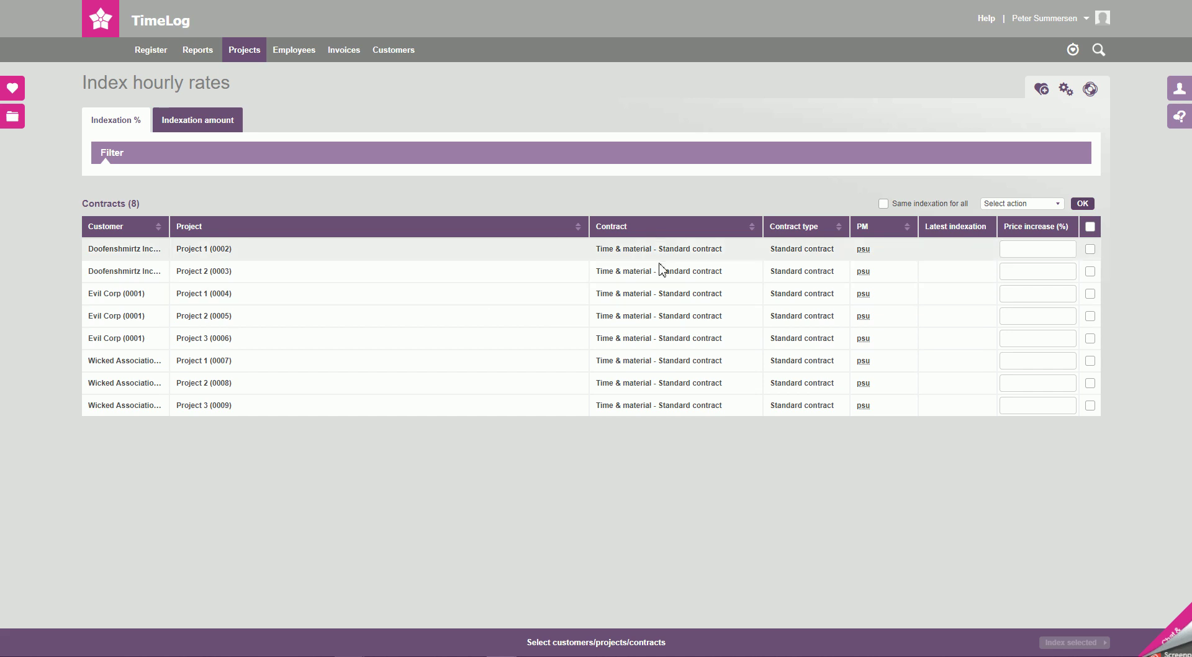
# Step: Enter a price increase of 1% for the standard contract of Project 1 (0002)
pyautogui.click(642, 405)
pyautogui.click(1026, 248)
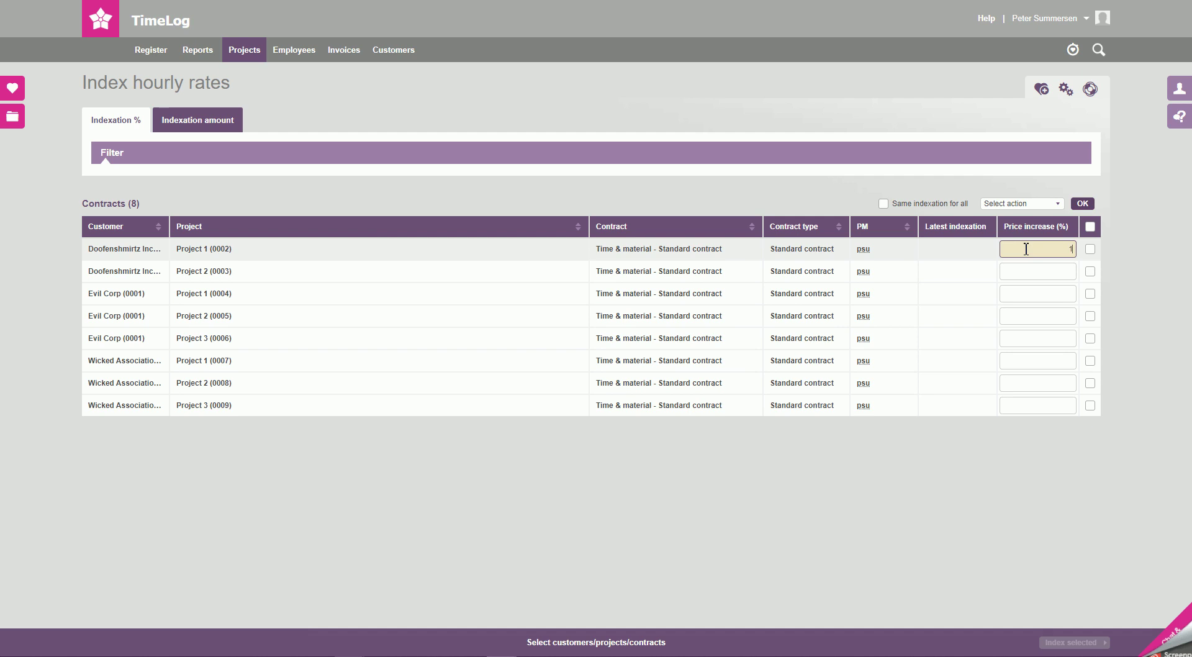
pyautogui.write('1')
pyautogui.click(1144, 250)
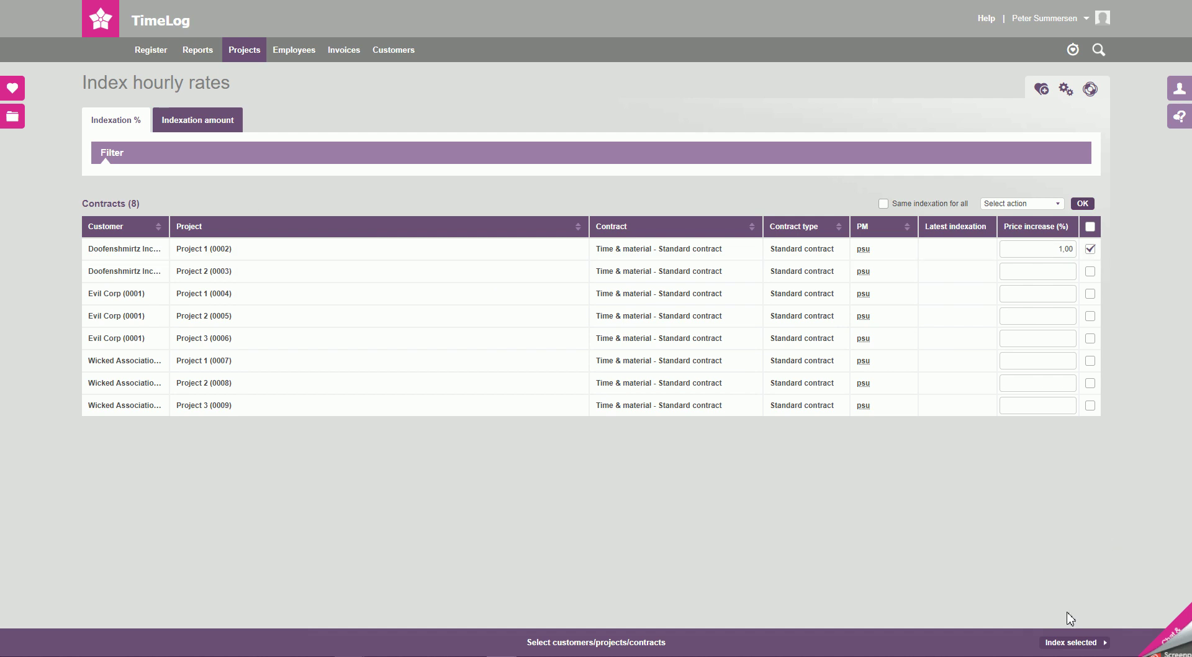
# Step: Index the selected contract, changing the day of the hourly rates' effective date to 18, and save
pyautogui.click(1057, 649)
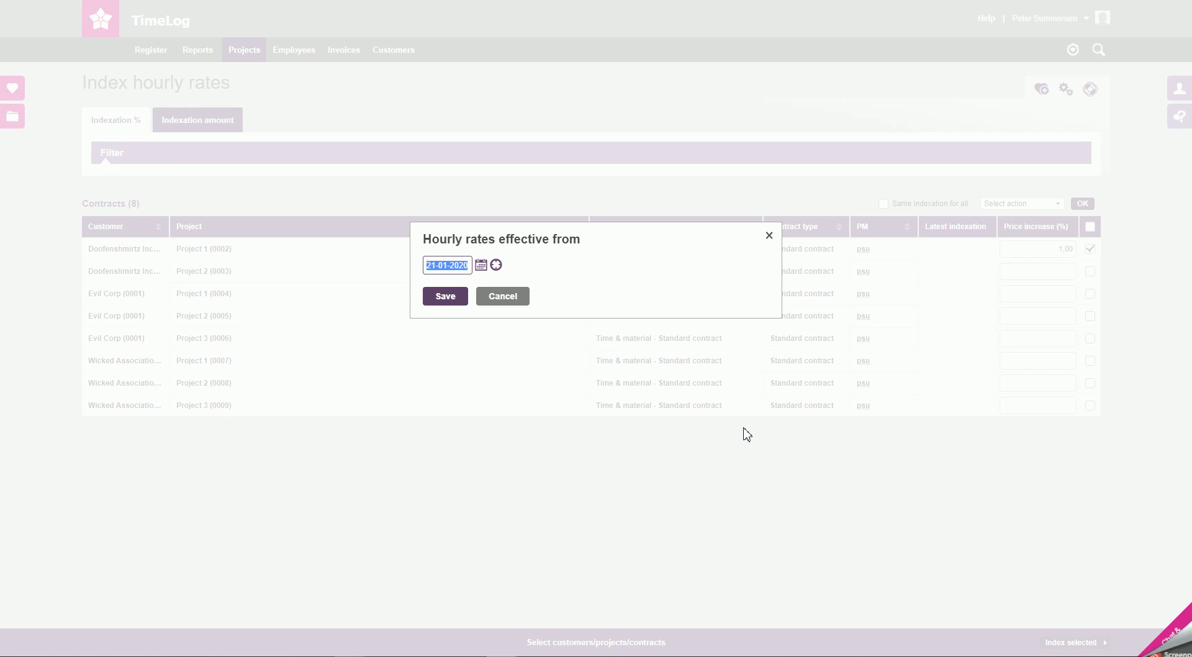
pyautogui.click(436, 267)
pyautogui.press('BackSpace')
pyautogui.press('BackSpace')
pyautogui.write('18')
pyautogui.click(442, 301)
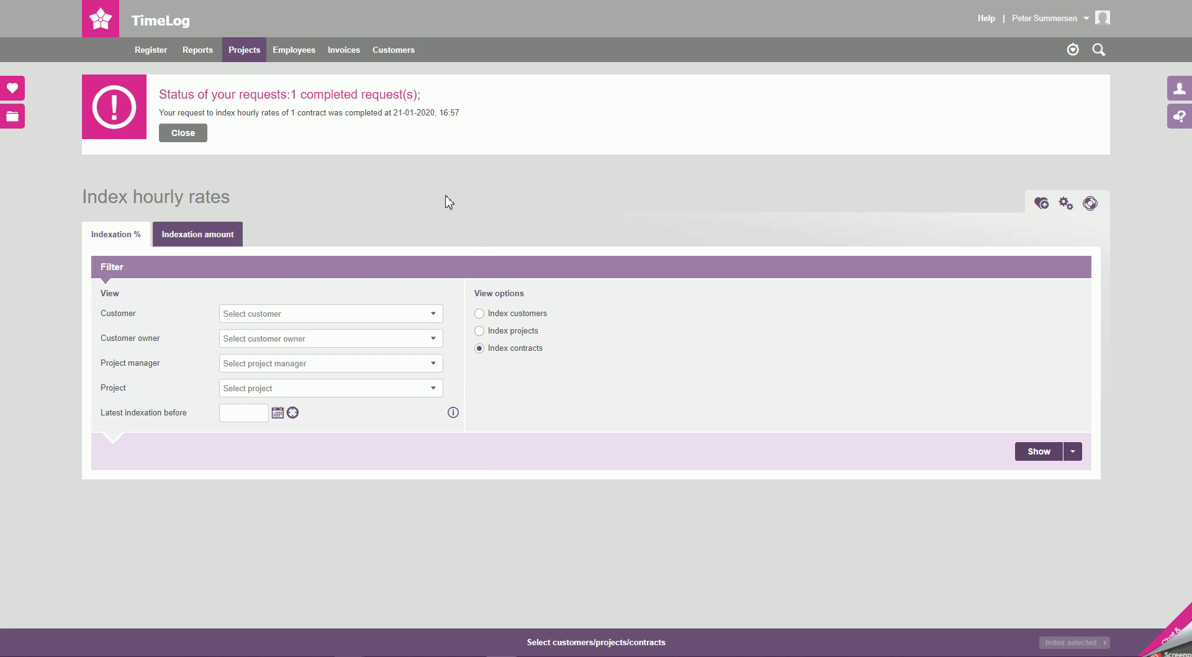
# Step: List the active projects in the project search and open Project 1 (0002) of Doofenshmirtz Inc
pyautogui.moveTo(244, 50)
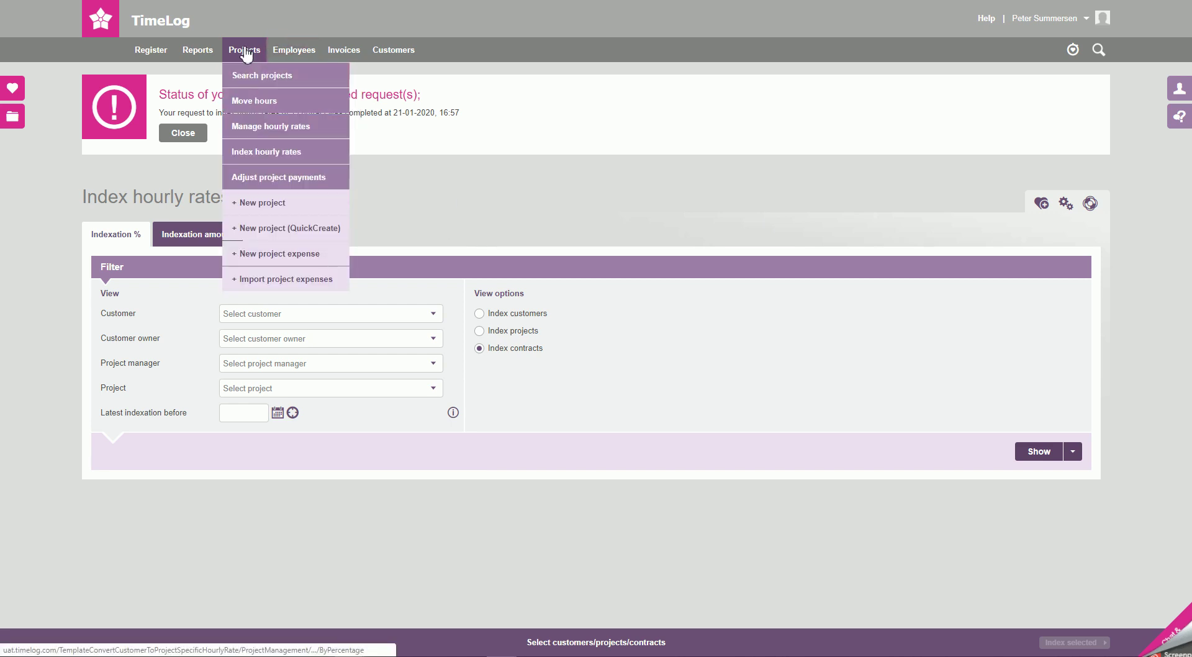
pyautogui.rightClick(249, 73)
pyautogui.click(278, 79)
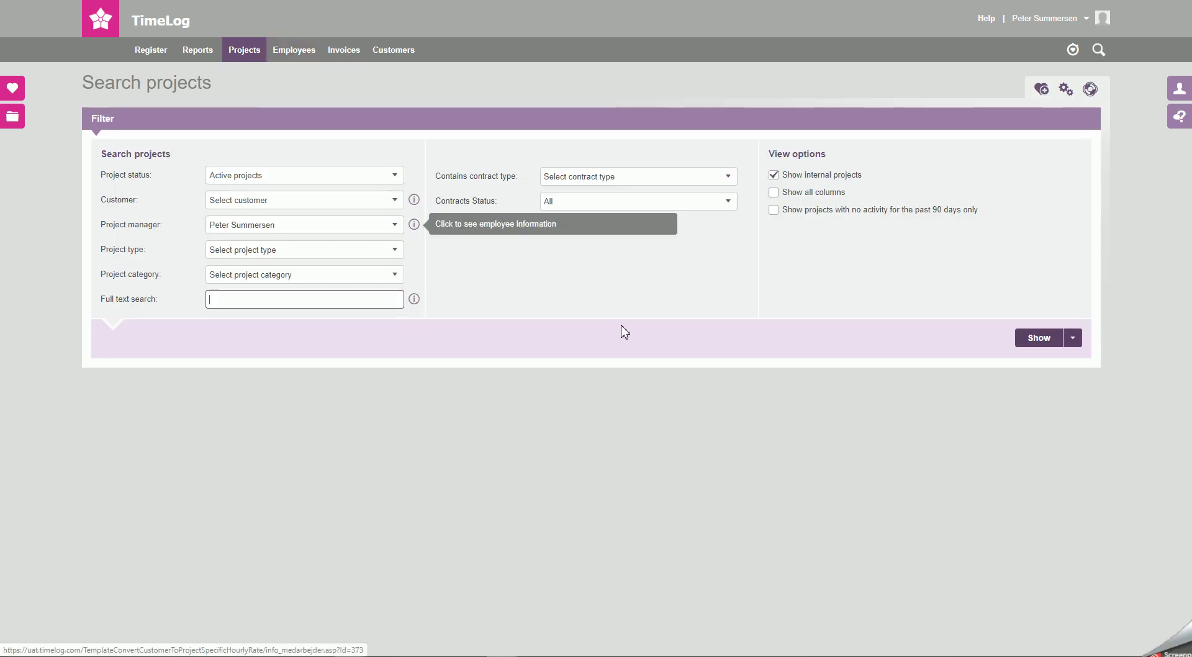
pyautogui.click(1033, 343)
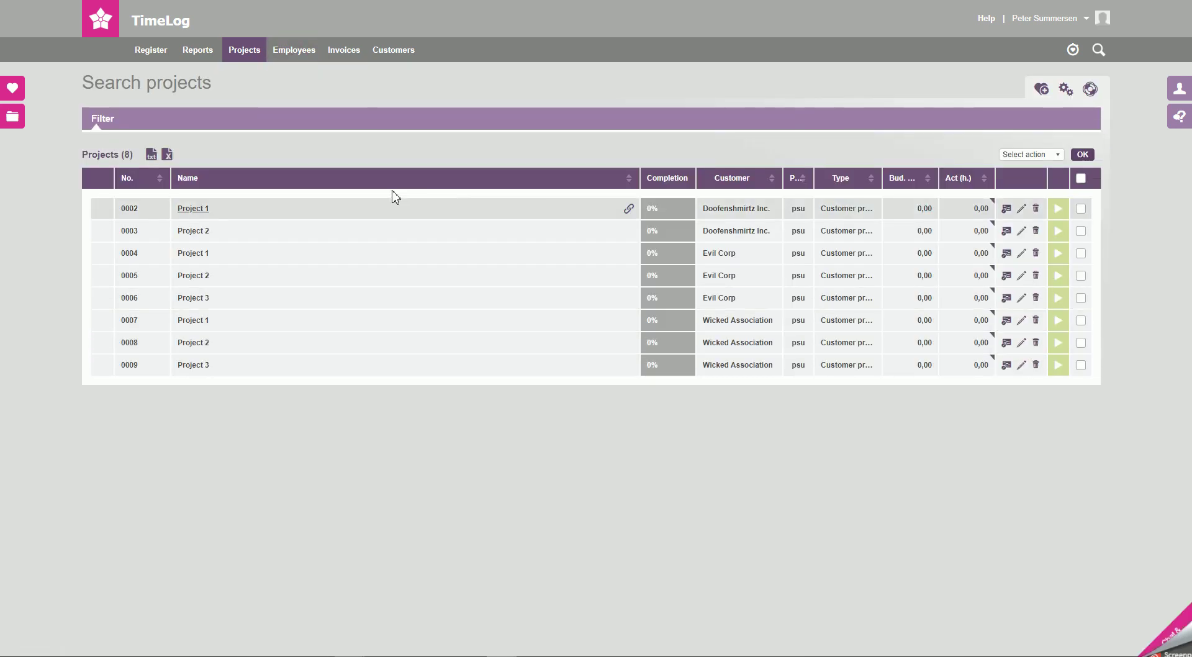
pyautogui.click(199, 208)
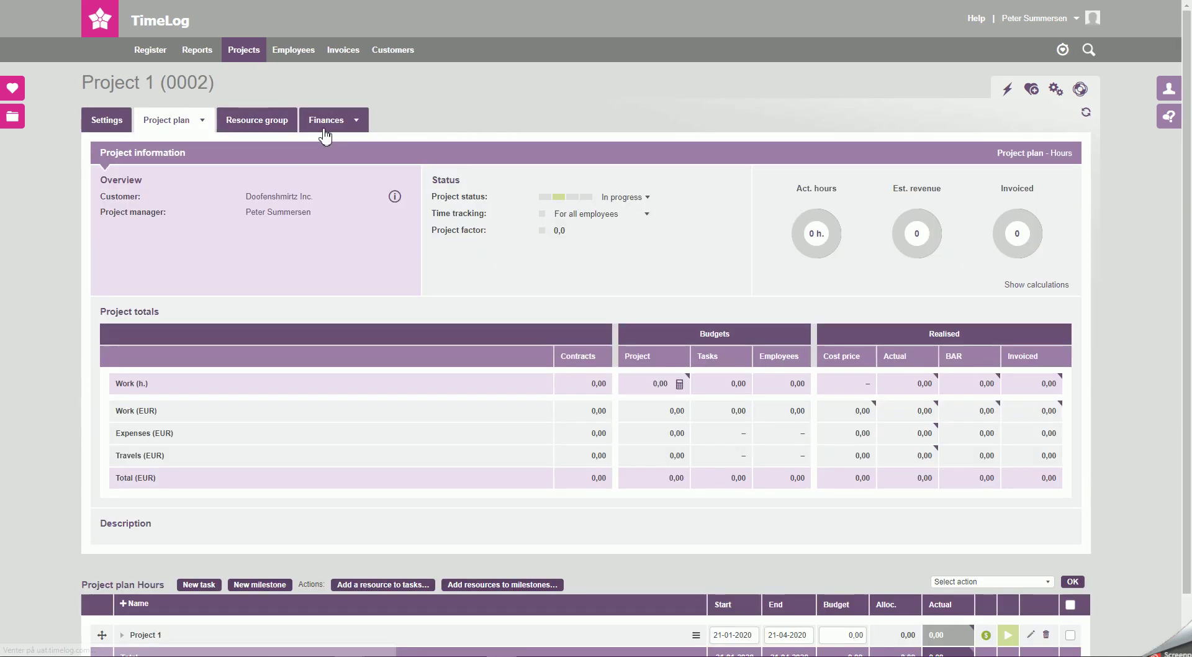
# Step: Open the project's contracts in its finances and examine the contract's indexed hourly rates
pyautogui.click(333, 120)
pyautogui.click(331, 147)
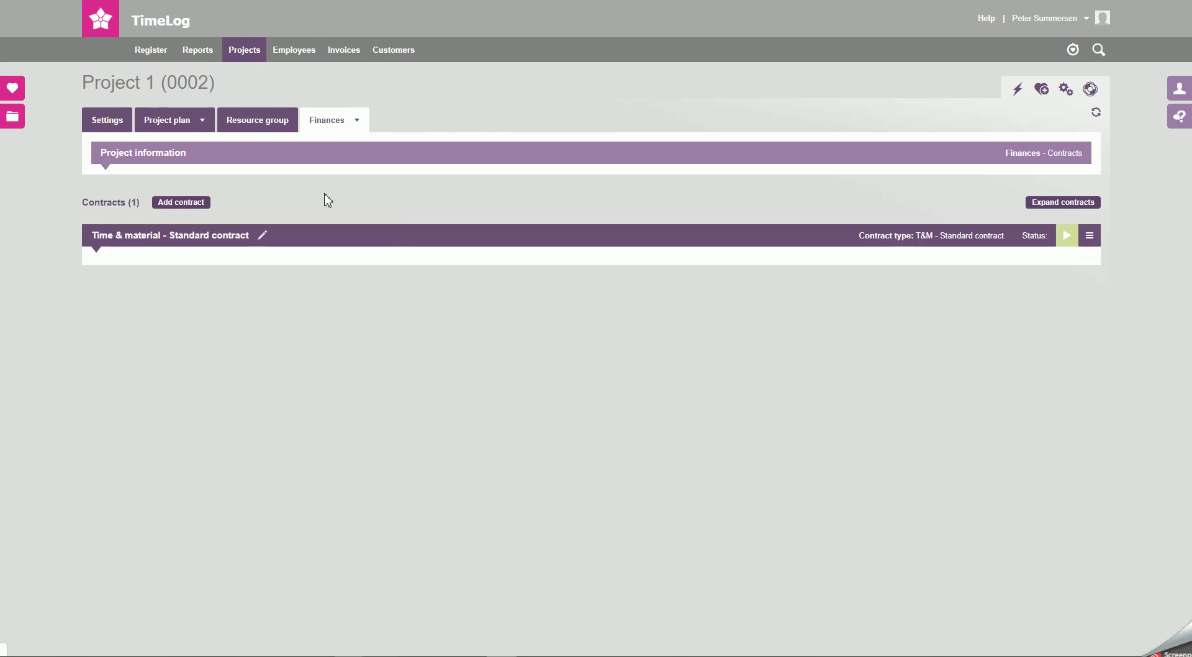
pyautogui.scroll(-4, 329, 336)
pyautogui.scroll(-3, 326, 345)
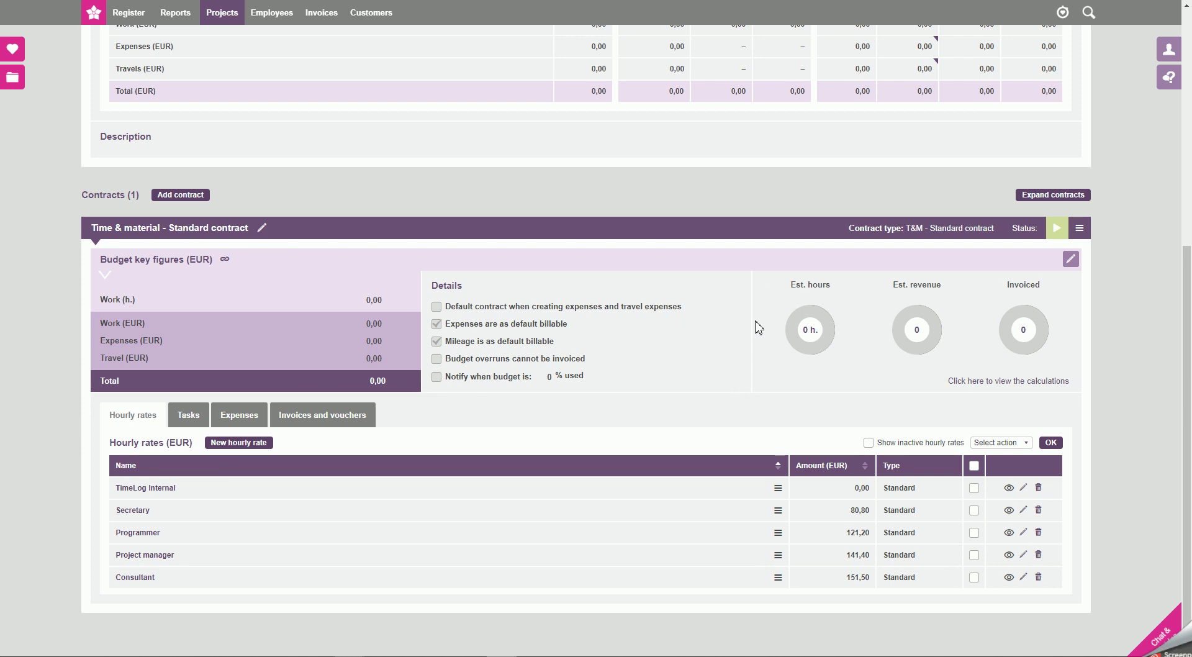
# Step: Check the standard hourly rates in the finance section of the system administration and close it again
pyautogui.scroll(6, 985, 202)
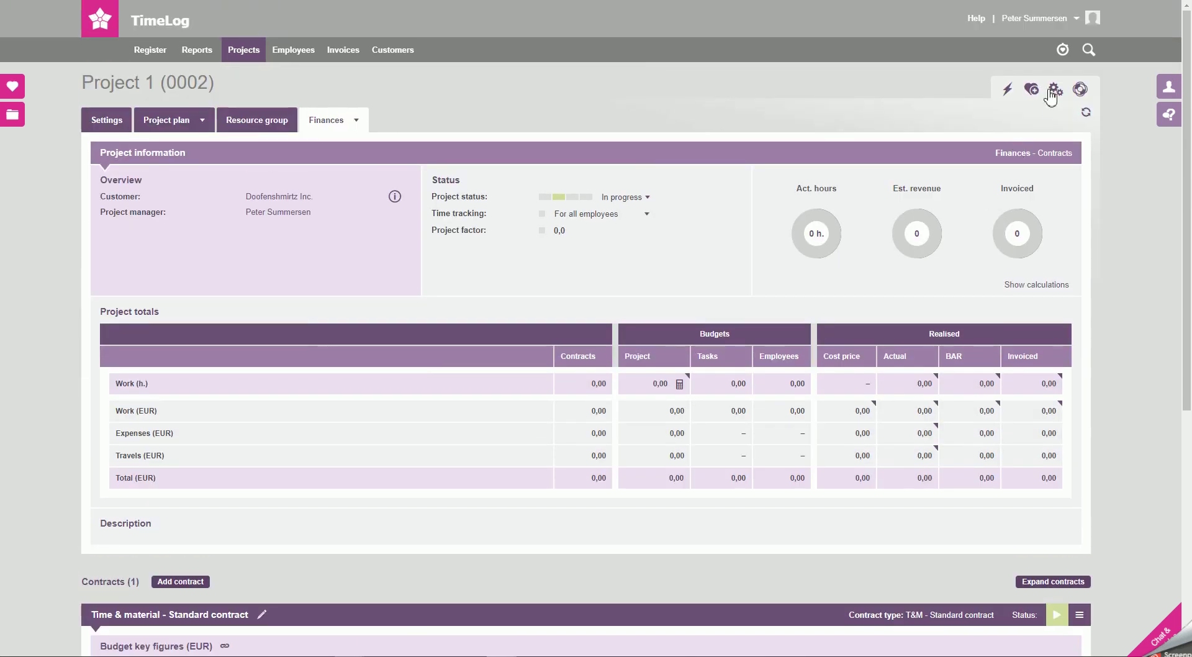
pyautogui.click(1053, 18)
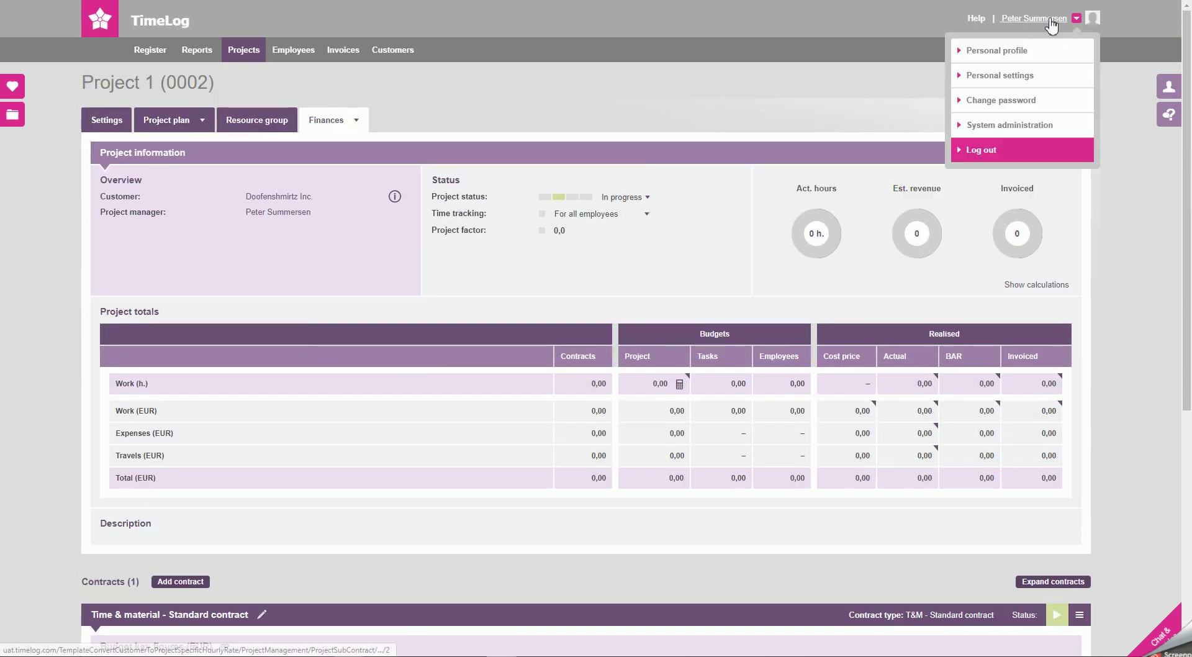
pyautogui.click(997, 120)
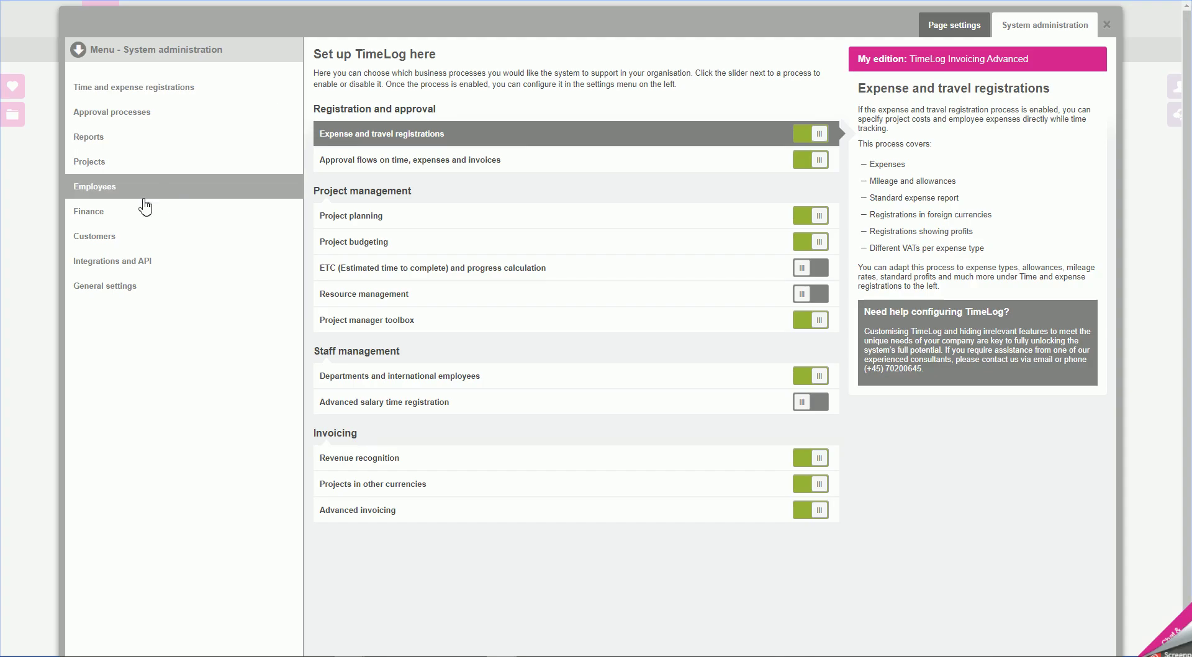
pyautogui.click(125, 212)
pyautogui.click(141, 162)
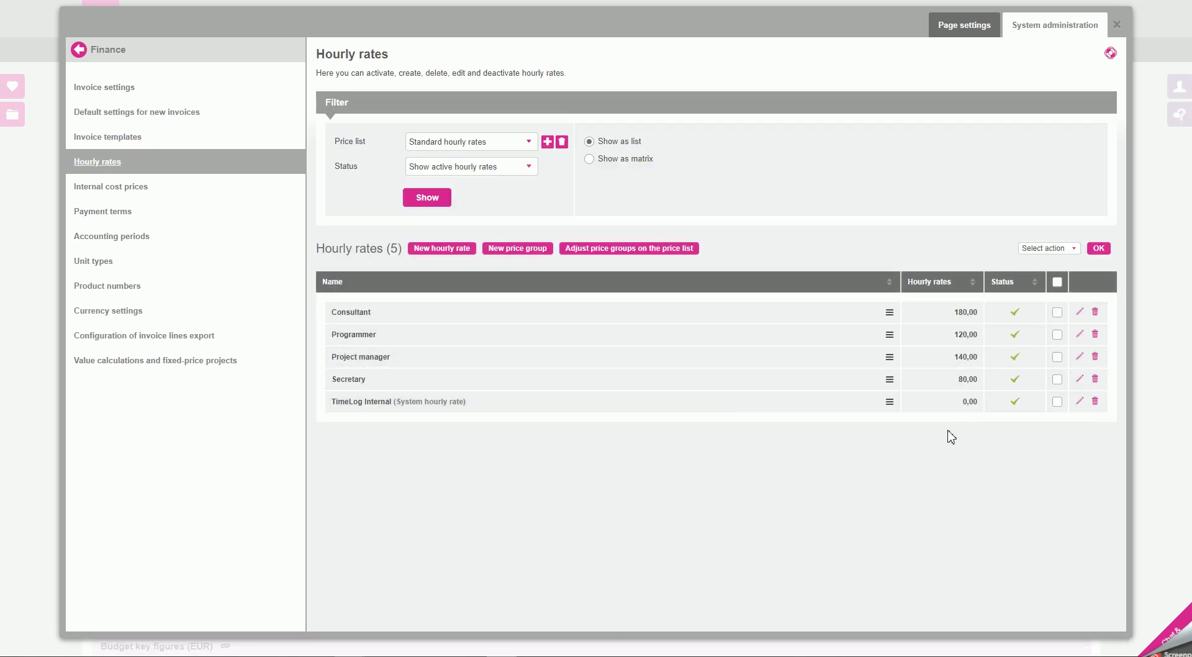
pyautogui.click(1164, 447)
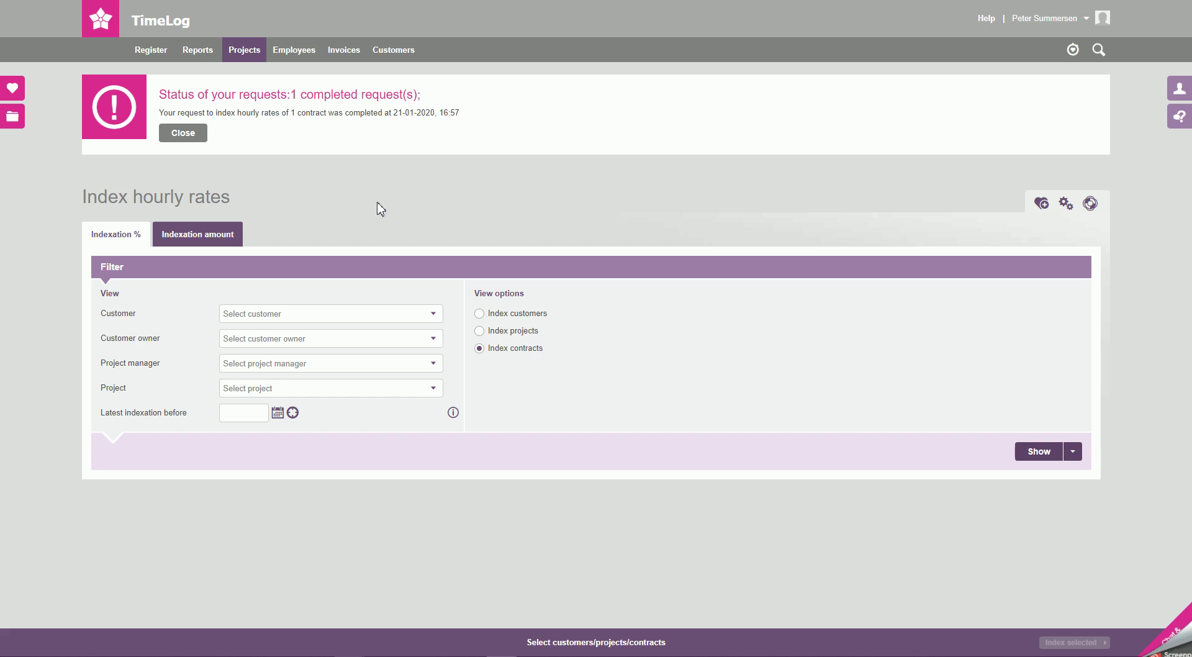
# Step: List the contracts for indexation again and examine their latest indexation dates and the Latest indexation before filter
pyautogui.click(1030, 457)
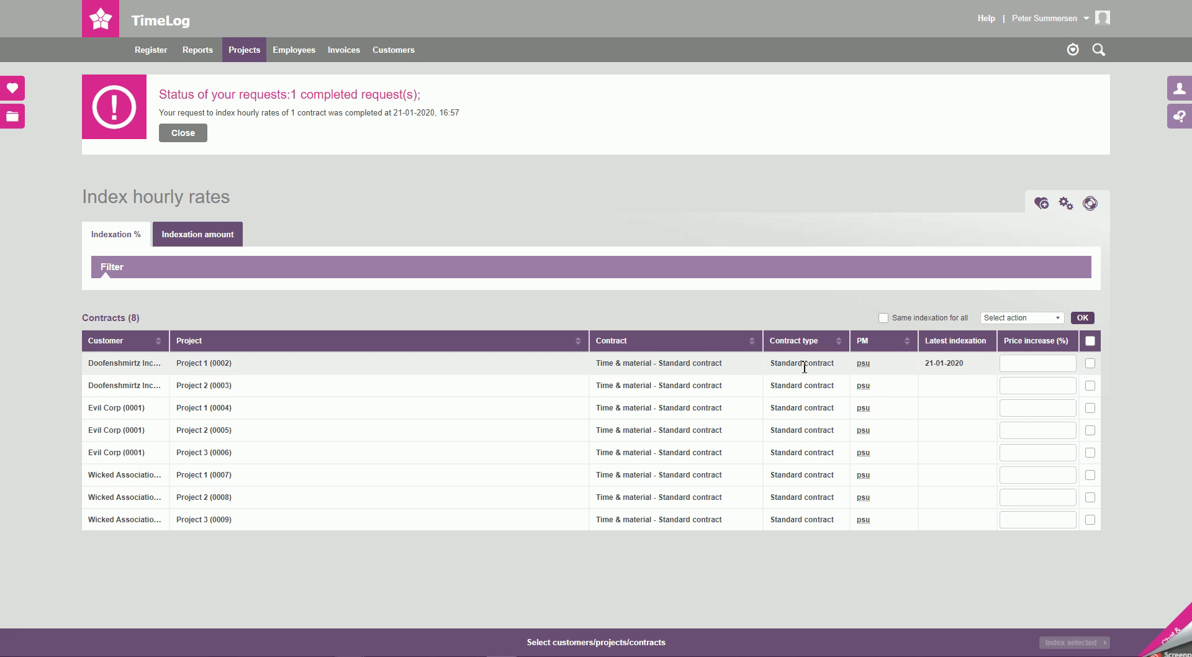
pyautogui.click(942, 365)
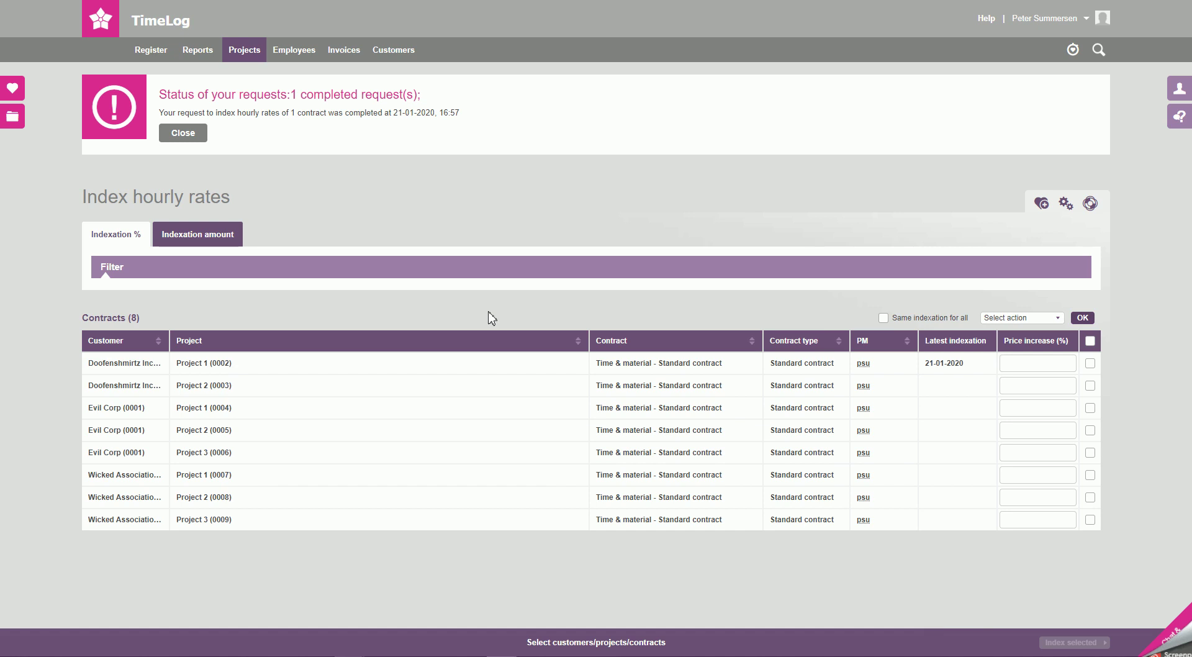
pyautogui.click(500, 273)
pyautogui.scroll(-2, 500, 273)
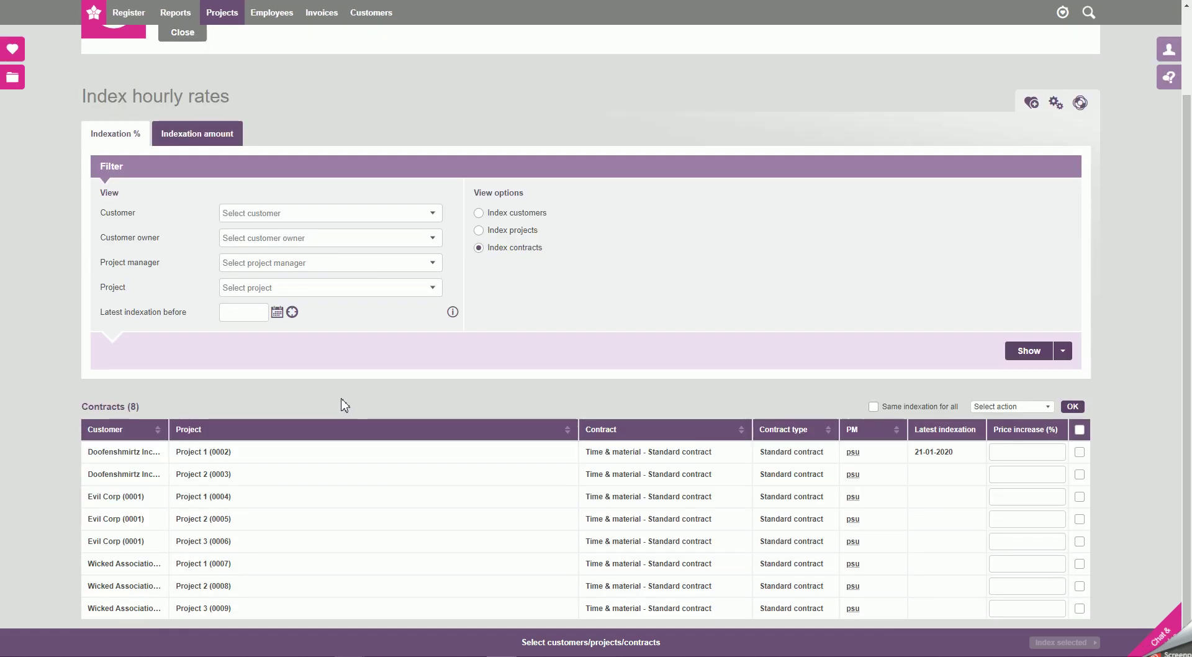
pyautogui.doubleClick(99, 313)
pyautogui.moveTo(136, 318); pyautogui.dragTo(193, 319)
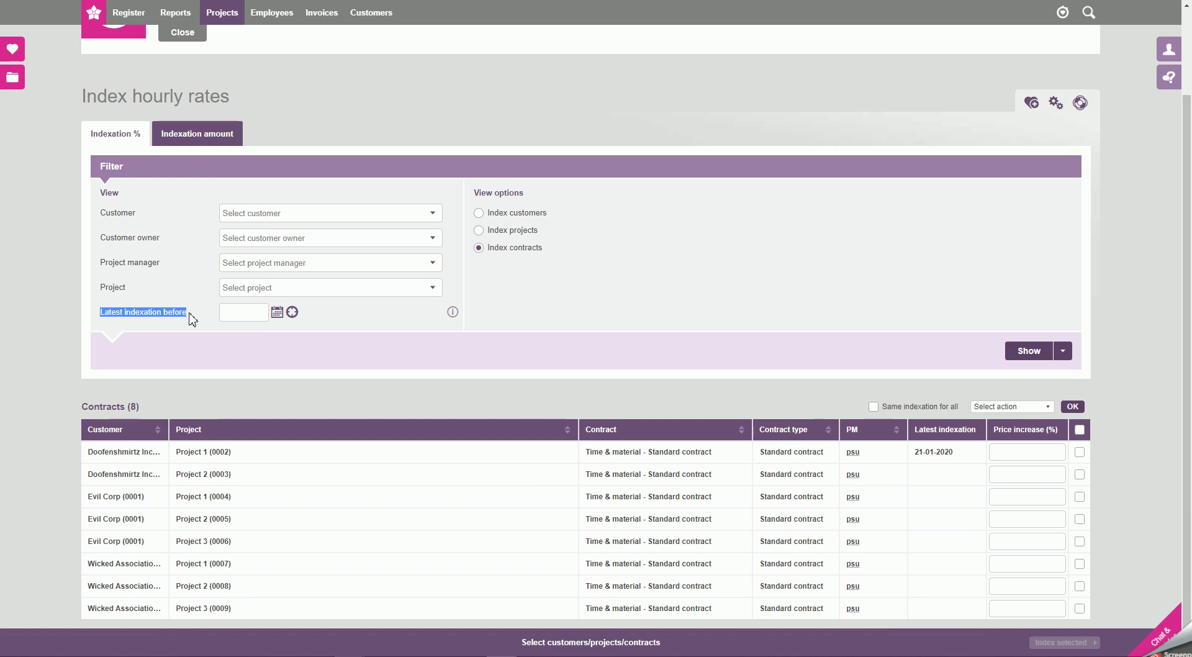
# Step: Set the Latest indexation before filter to today's date, 21-01-2020, and list the matching contracts
pyautogui.click(243, 311)
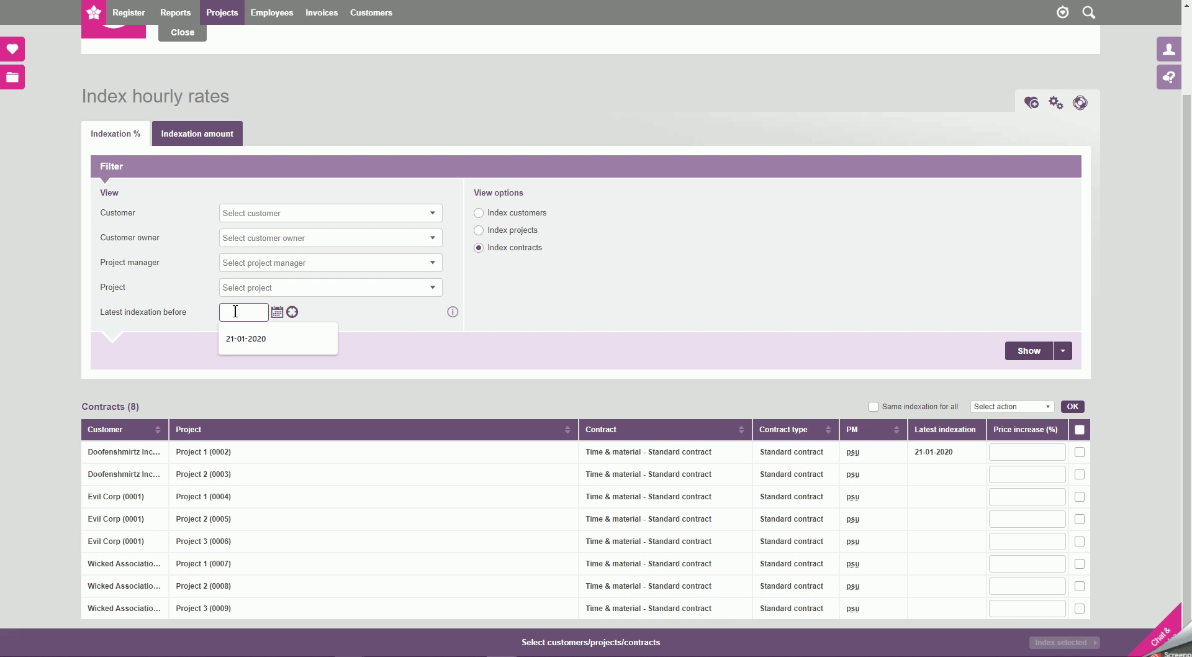
pyautogui.click(292, 313)
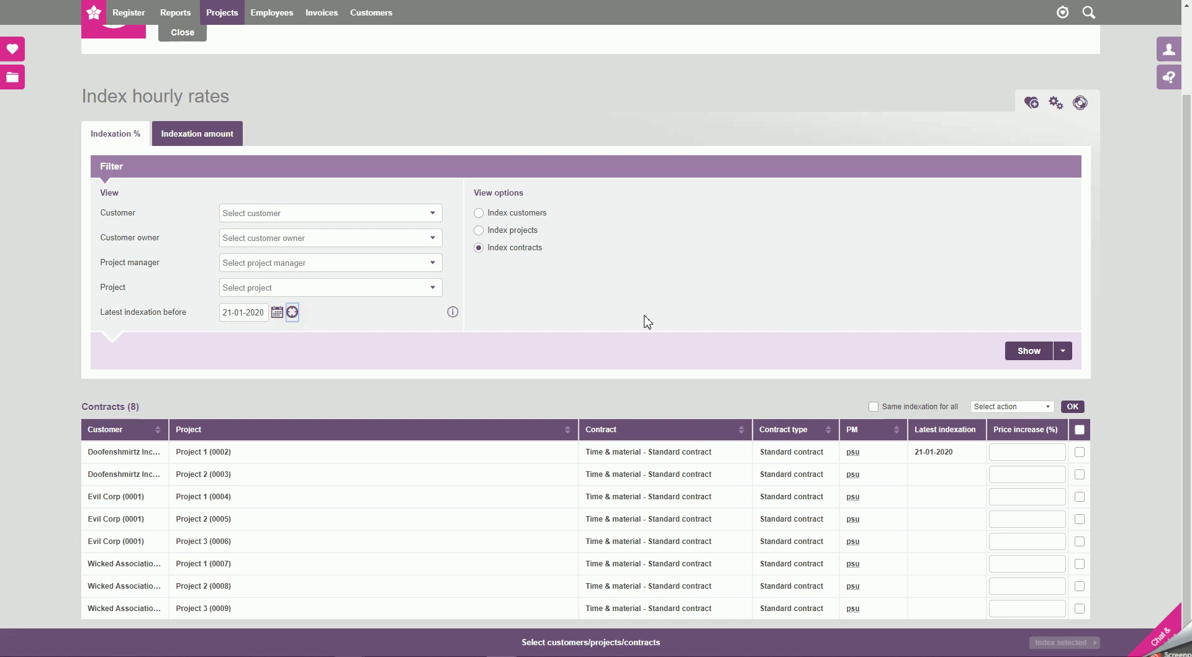
pyautogui.click(1036, 351)
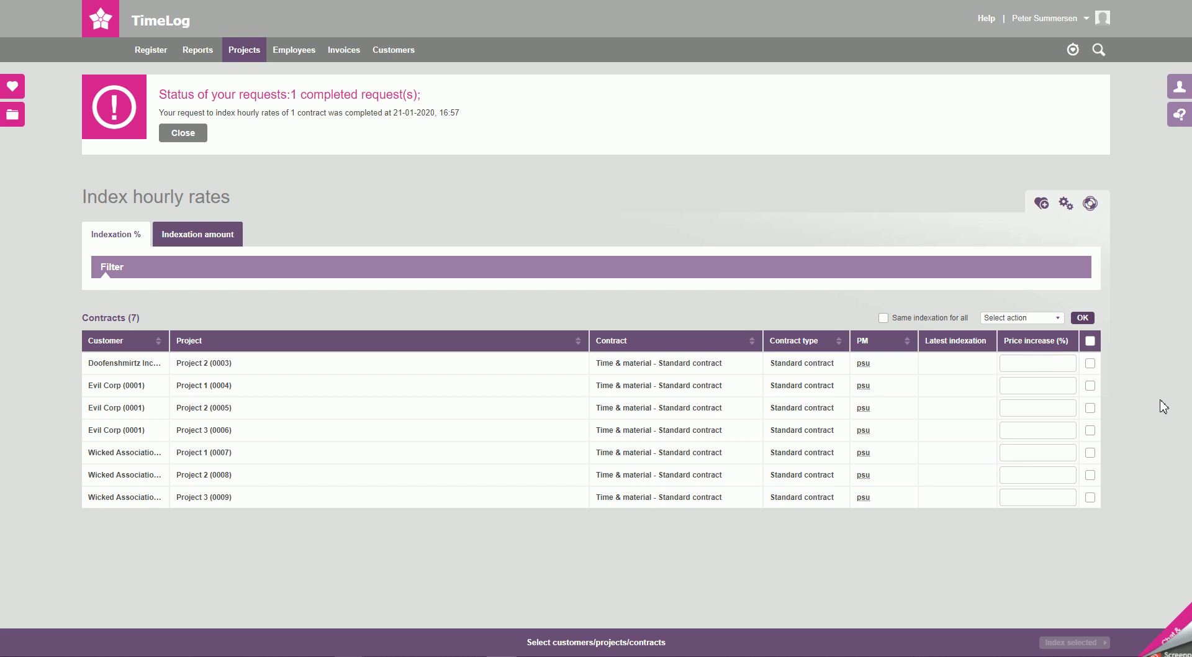
# Step: Move the Latest indexation before date past 21-01-2020 and list the matching contracts again
pyautogui.click(549, 275)
pyautogui.click(239, 335)
pyautogui.click(239, 336)
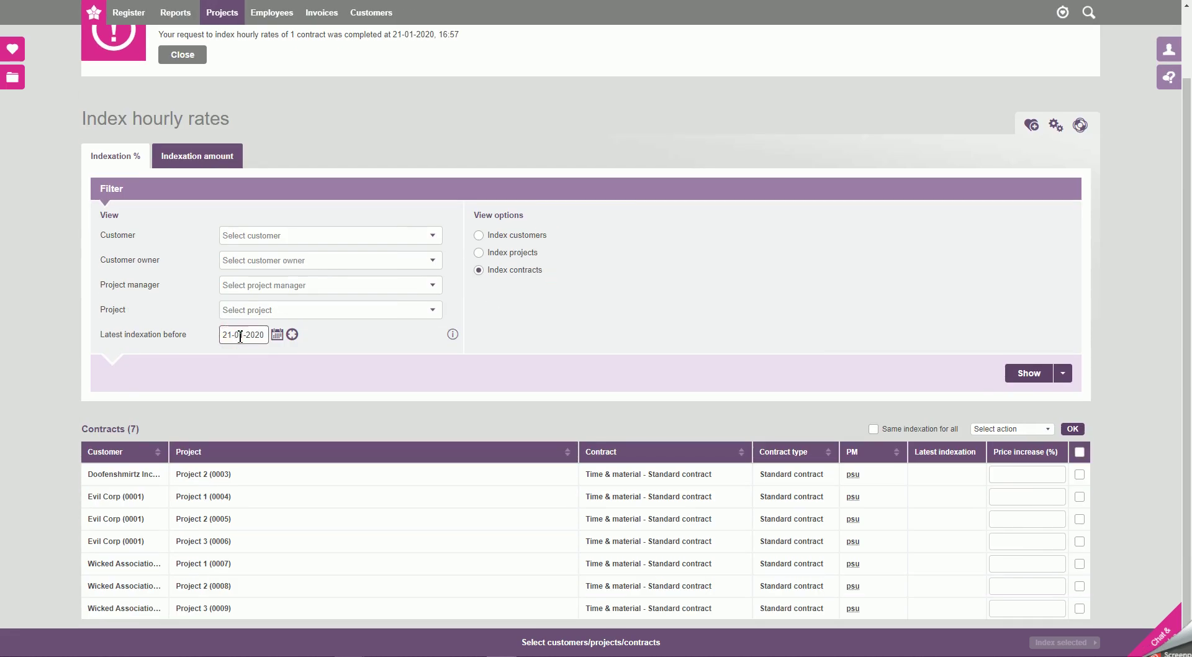
pyautogui.press('BackSpace')
pyautogui.write('2')
pyautogui.click(1028, 373)
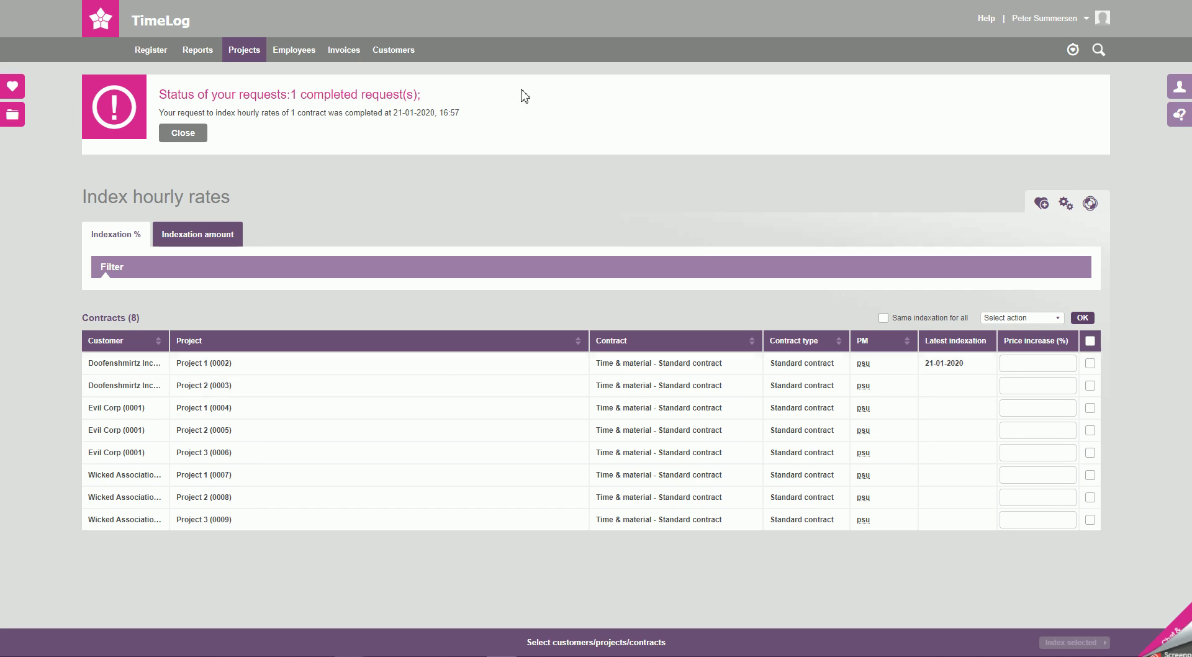
# Step: Switch to indexation by amount and examine the price list and price group choices in its filter
pyautogui.click(199, 239)
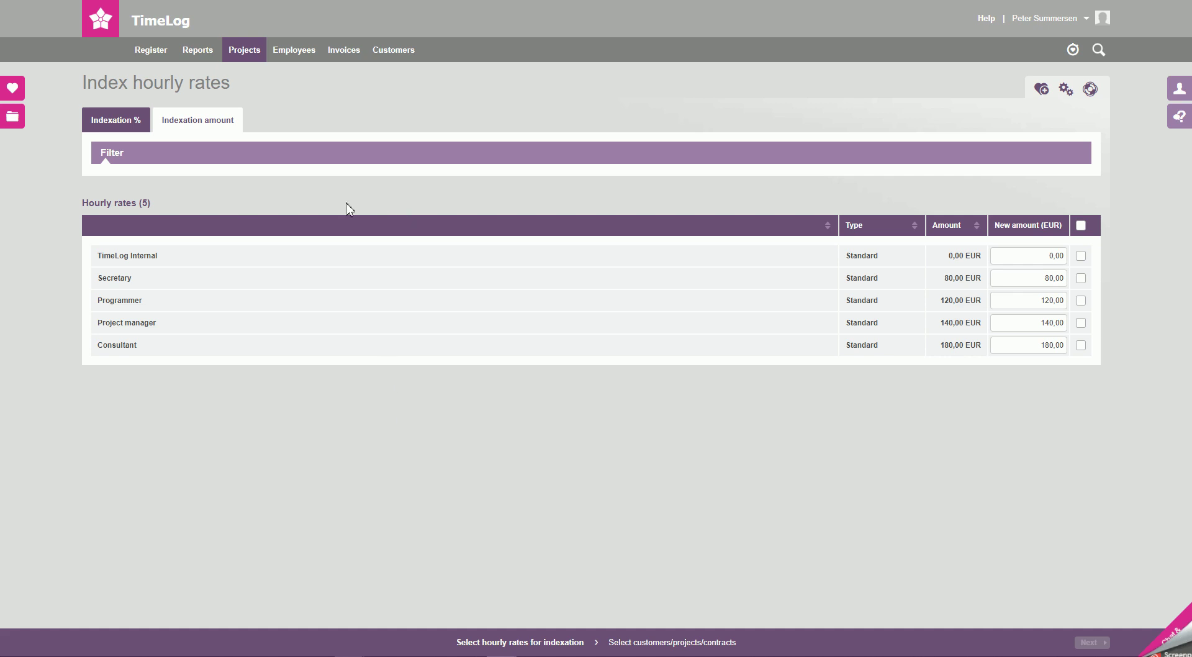
pyautogui.click(402, 156)
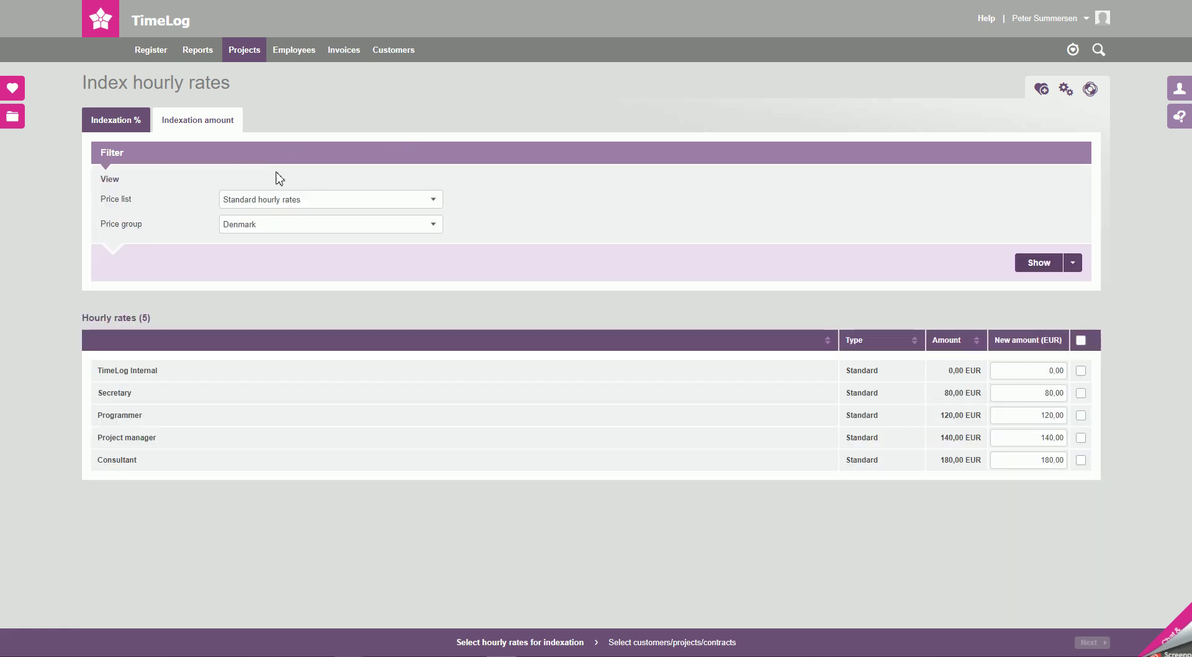
pyautogui.click(357, 201)
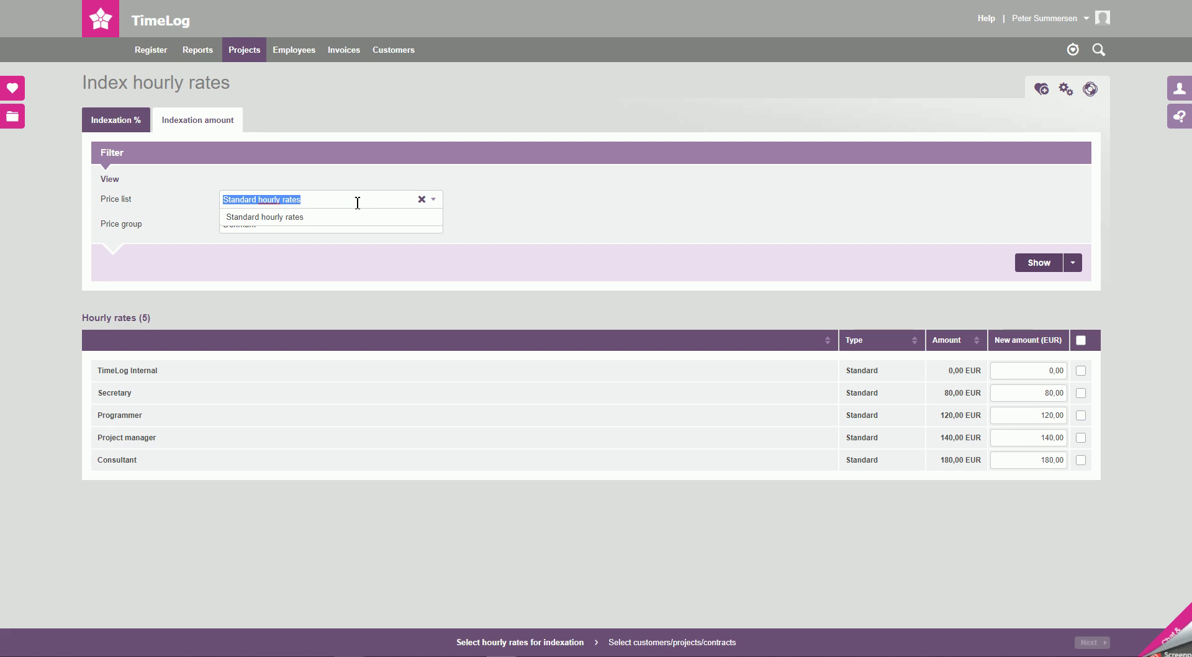
pyautogui.click(340, 200)
pyautogui.click(325, 225)
pyautogui.click(325, 224)
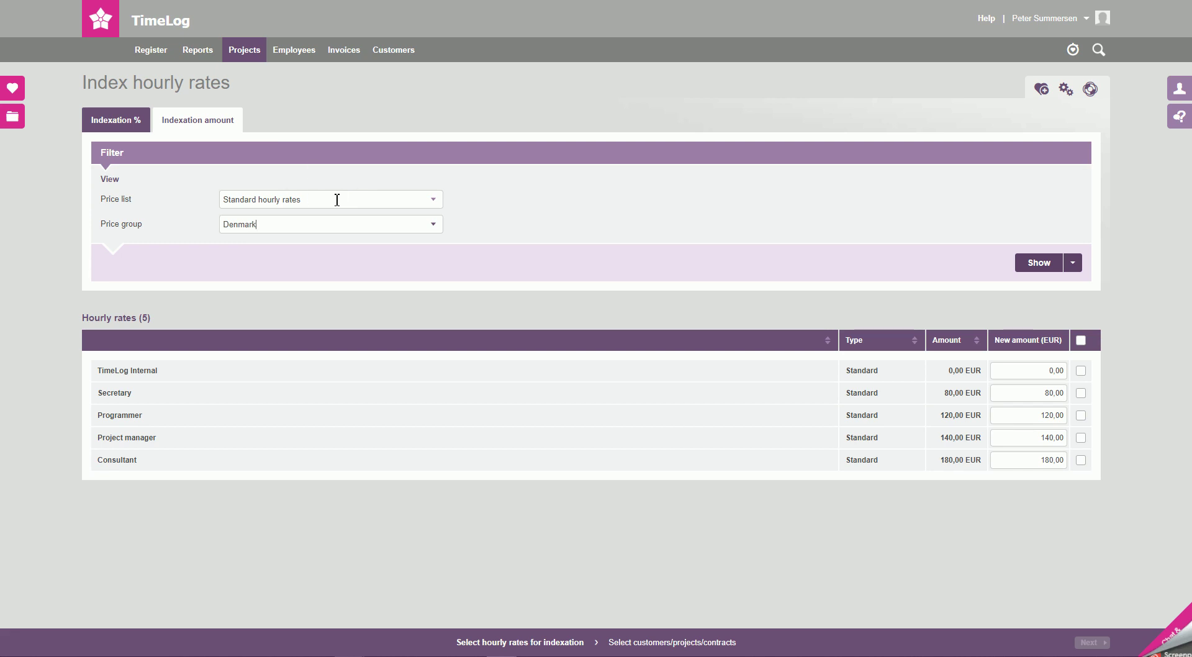
pyautogui.click(335, 198)
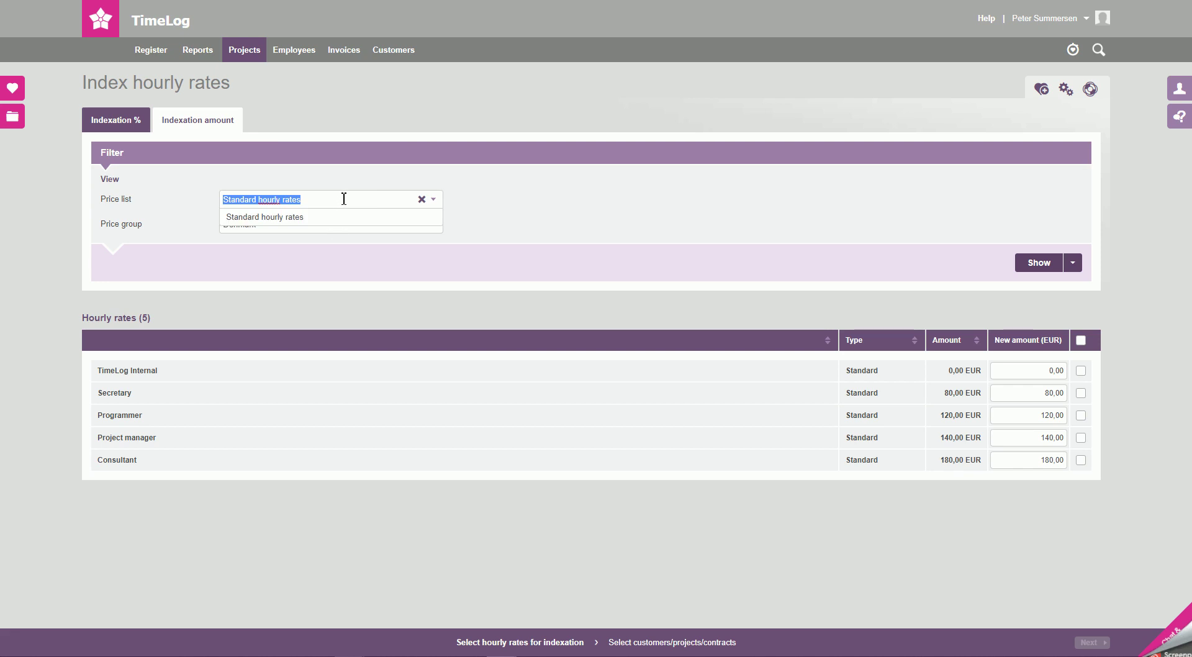
pyautogui.click(344, 199)
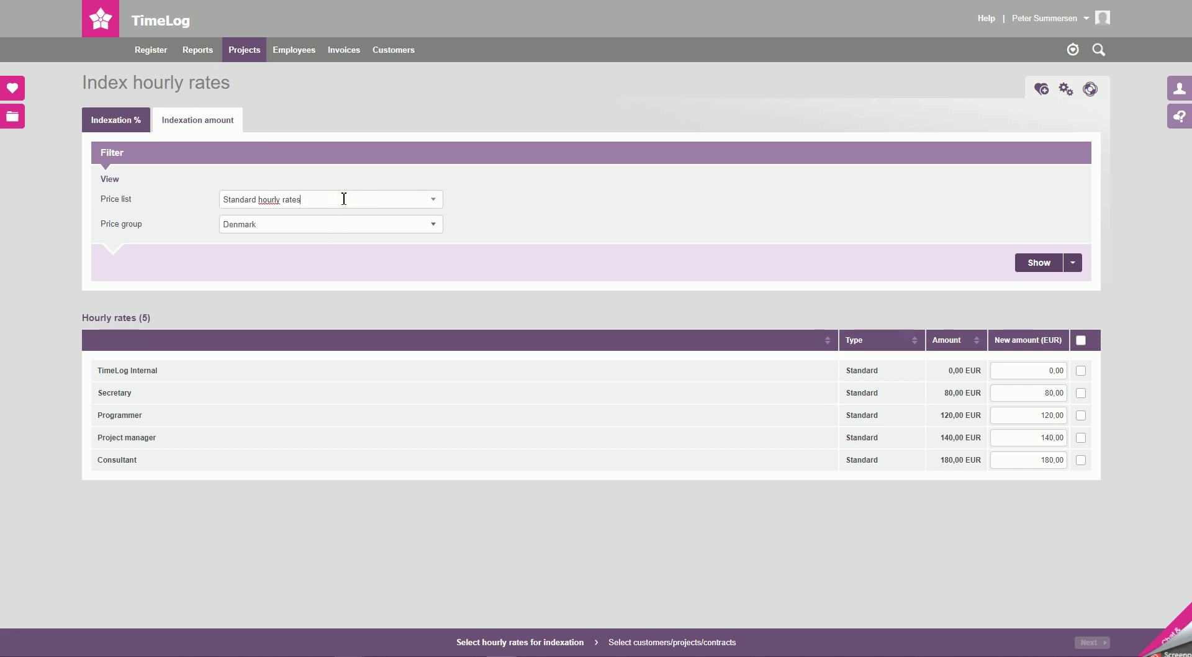
pyautogui.click(343, 199)
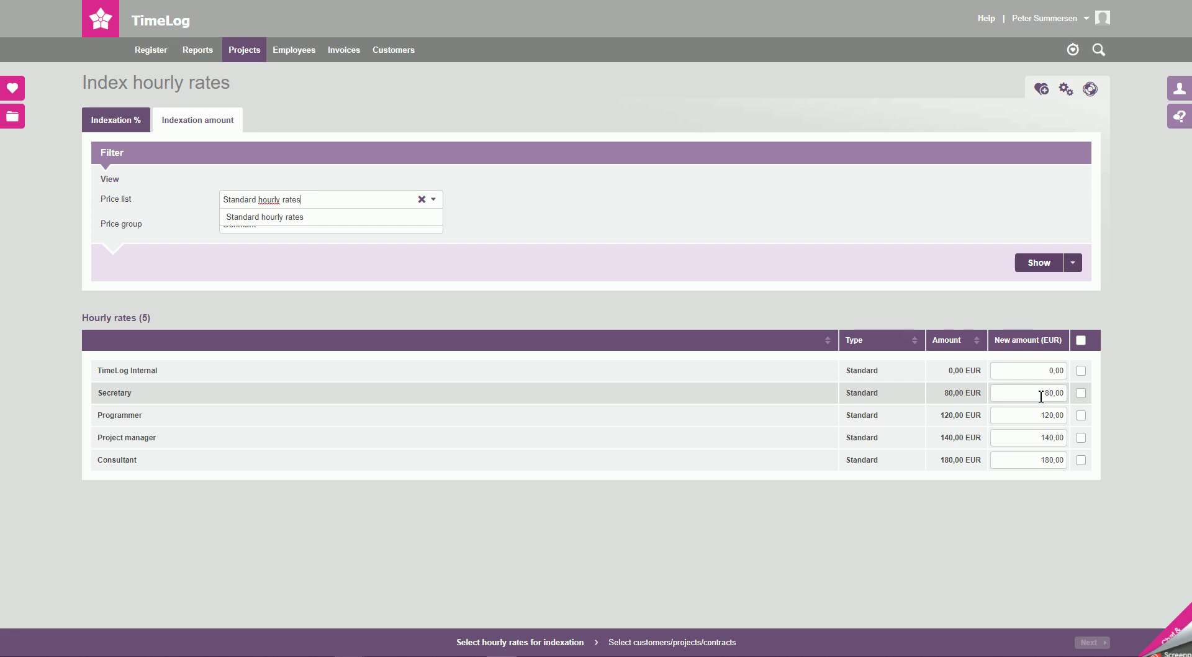
pyautogui.press('Down')
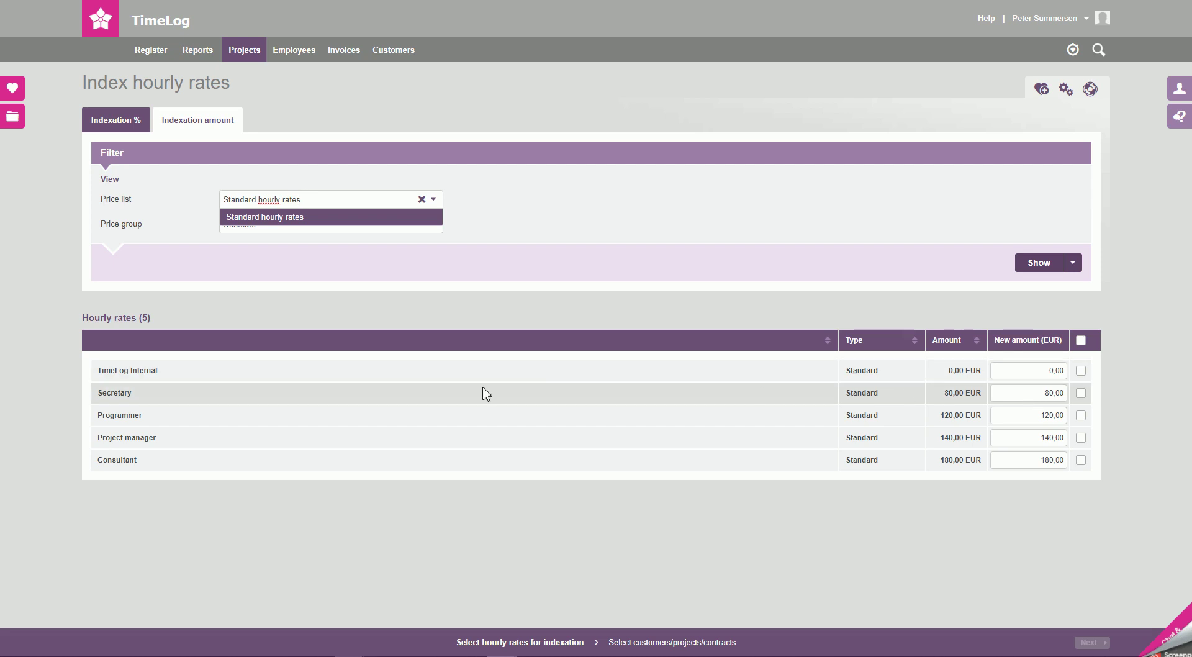
# Step: Set the Secretary's new hourly rate to 90,00 EUR and continue to the selection of customers, projects or contracts
pyautogui.click(1032, 392)
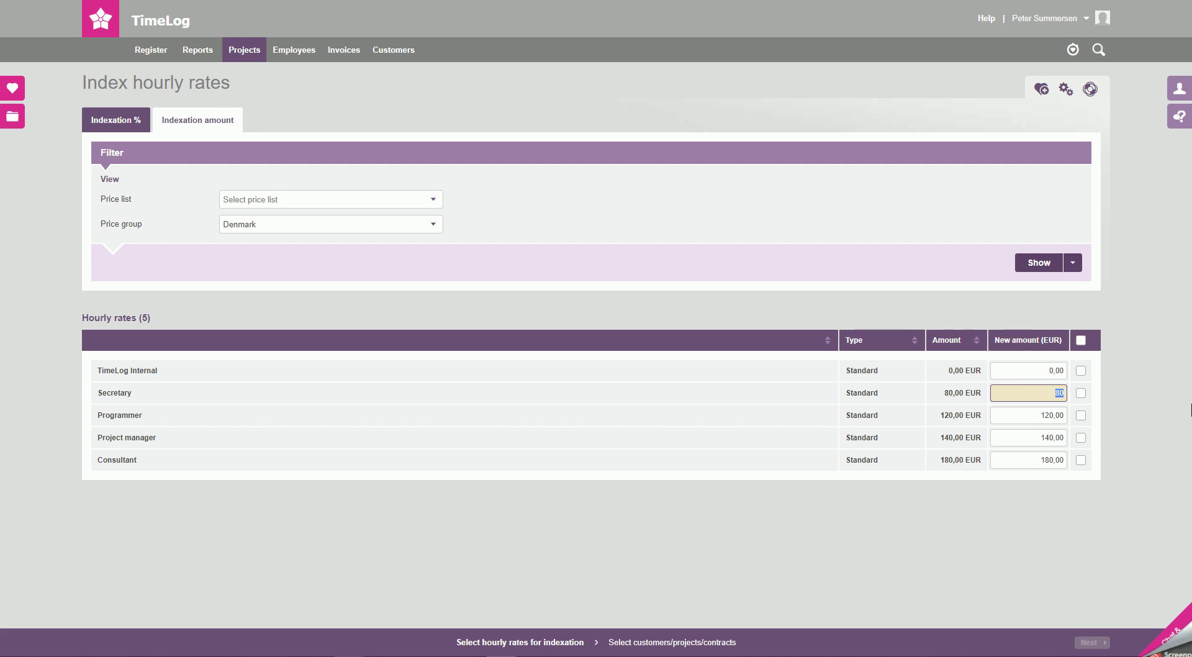
pyautogui.click(1122, 439)
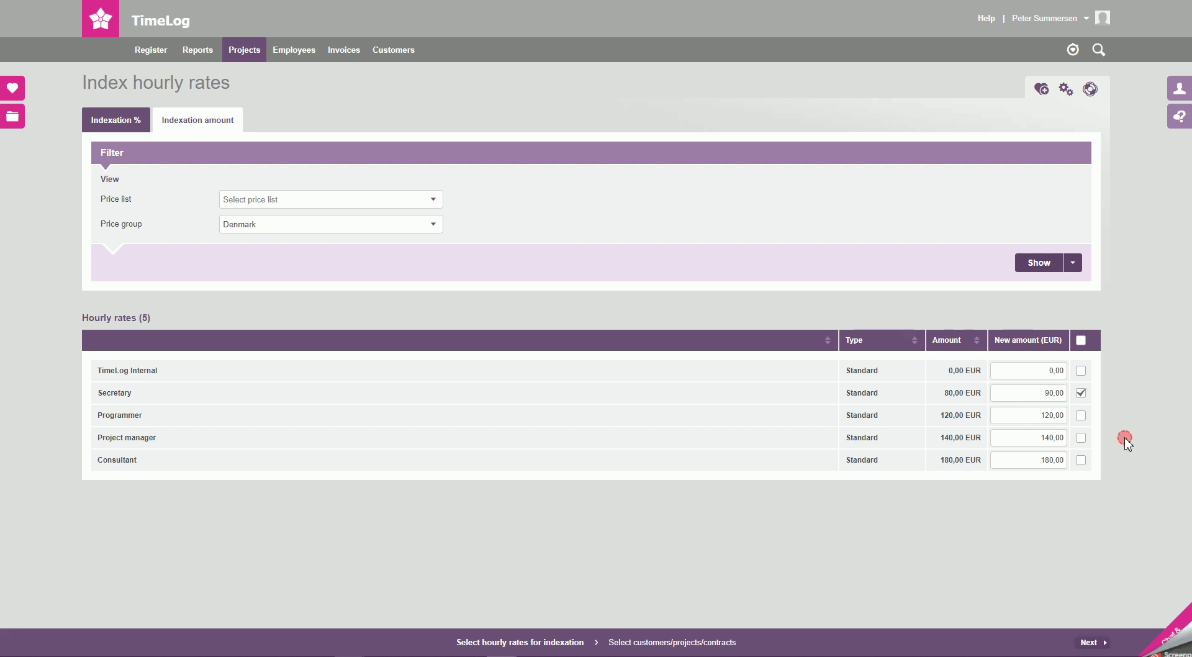
pyautogui.click(1090, 642)
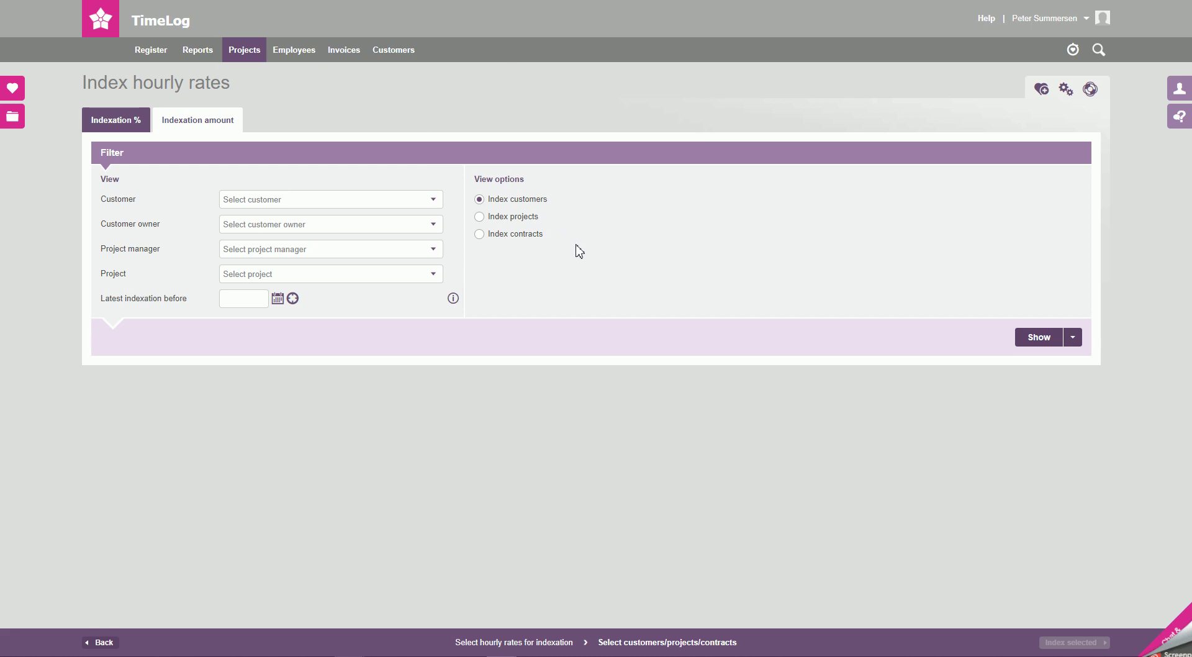
# Step: List the contracts for indexation and select the standard contract of Doofenshmirtz Inc.'s Project 1 (0002)
pyautogui.click(522, 237)
pyautogui.click(1031, 338)
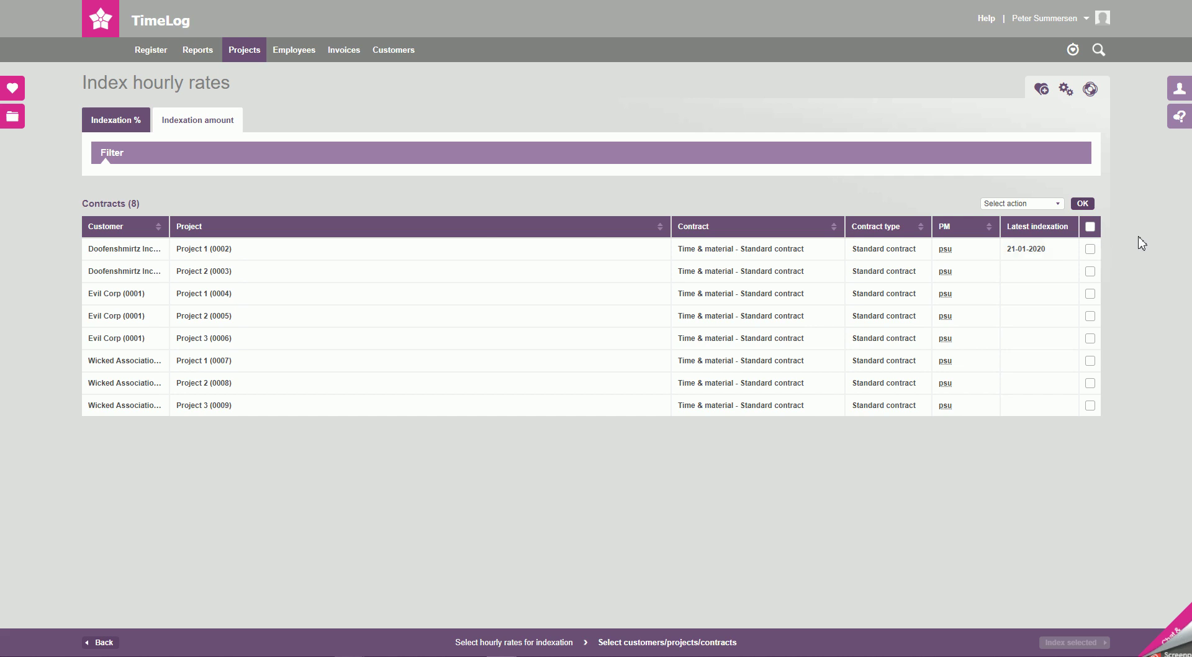
pyautogui.click(1090, 249)
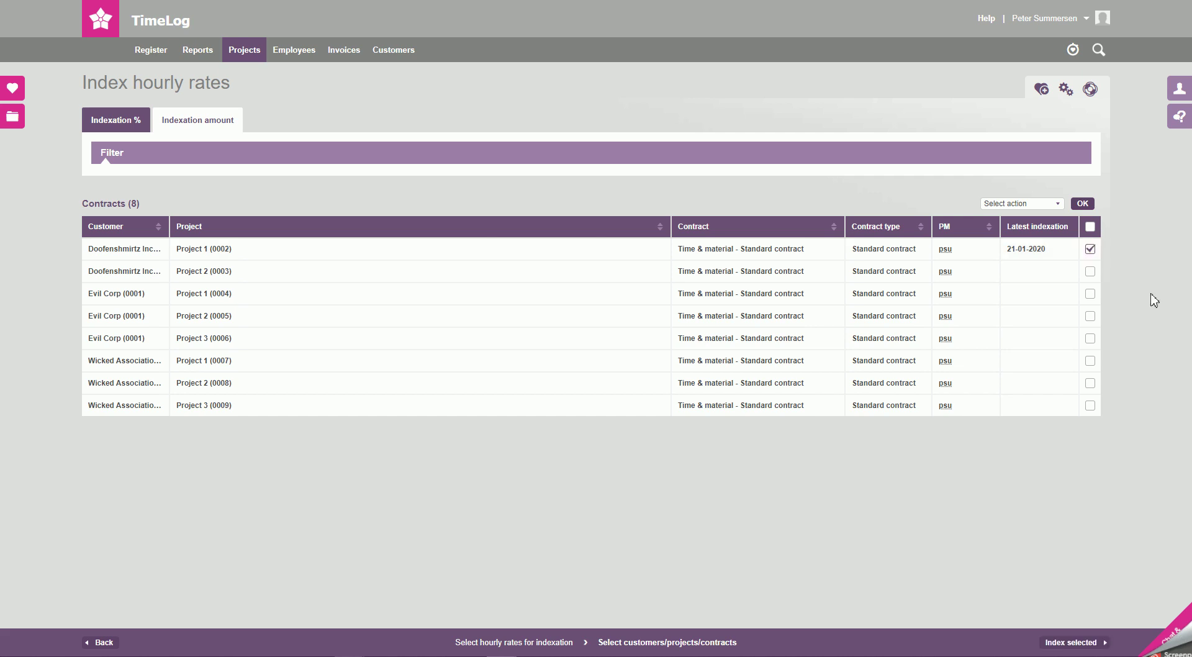
# Step: Index the selected contract with the hourly rates effective from 18 January 2020 and save
pyautogui.click(1055, 643)
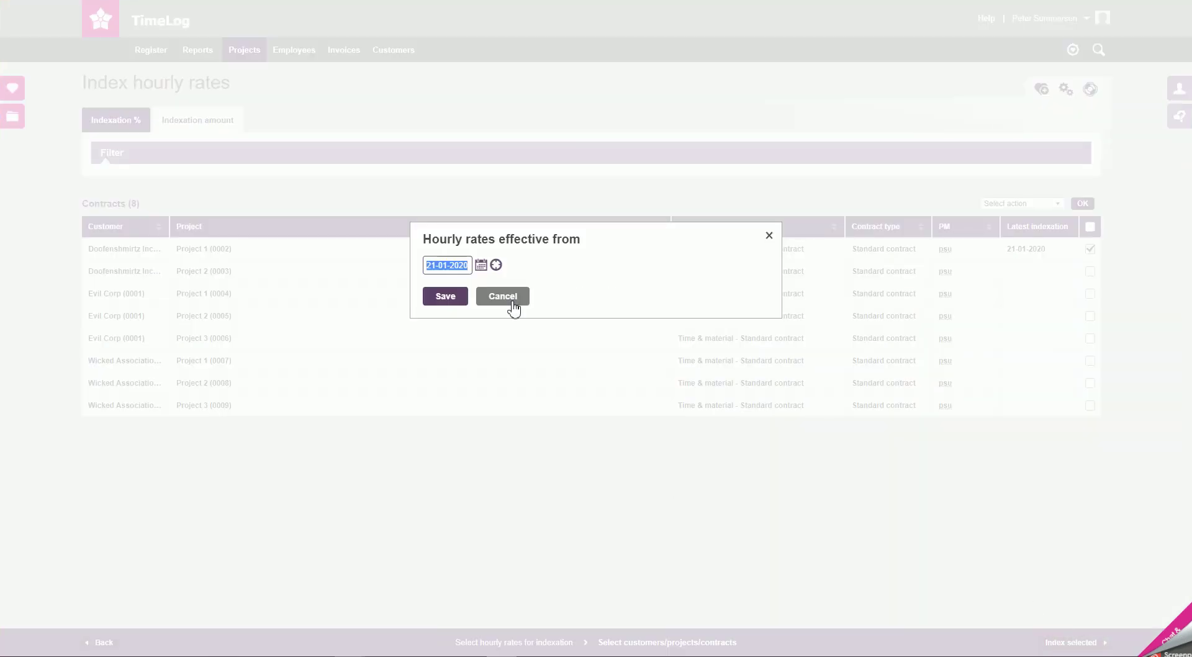
pyautogui.write('18')
pyautogui.click(481, 265)
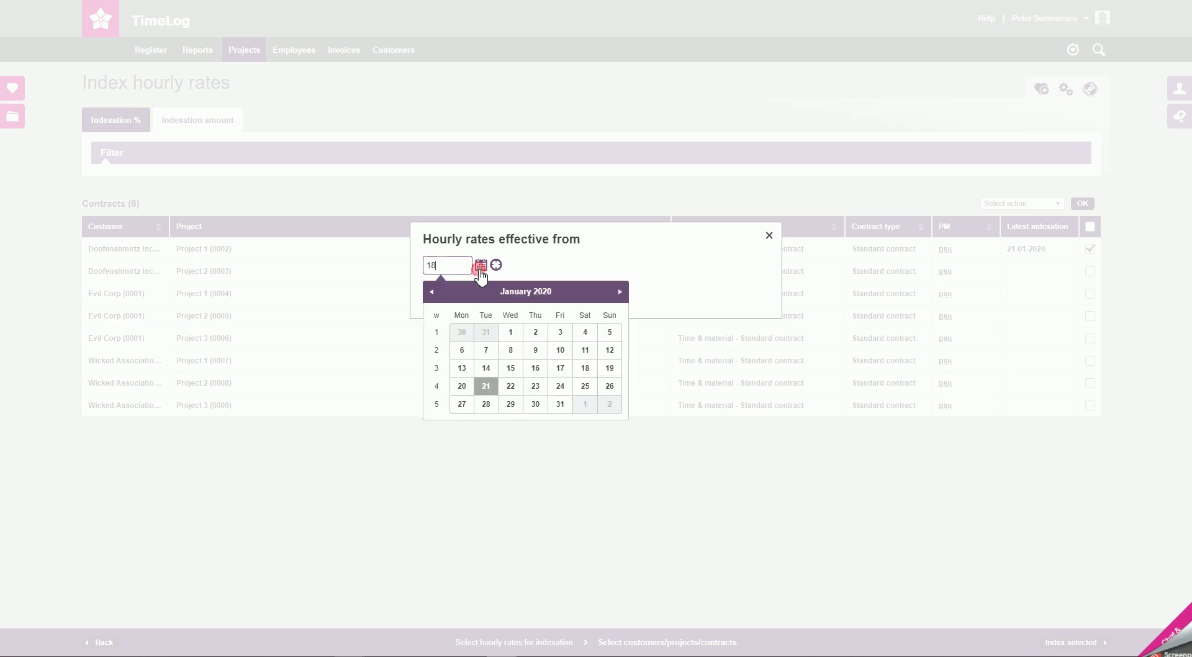
pyautogui.click(584, 368)
pyautogui.click(447, 298)
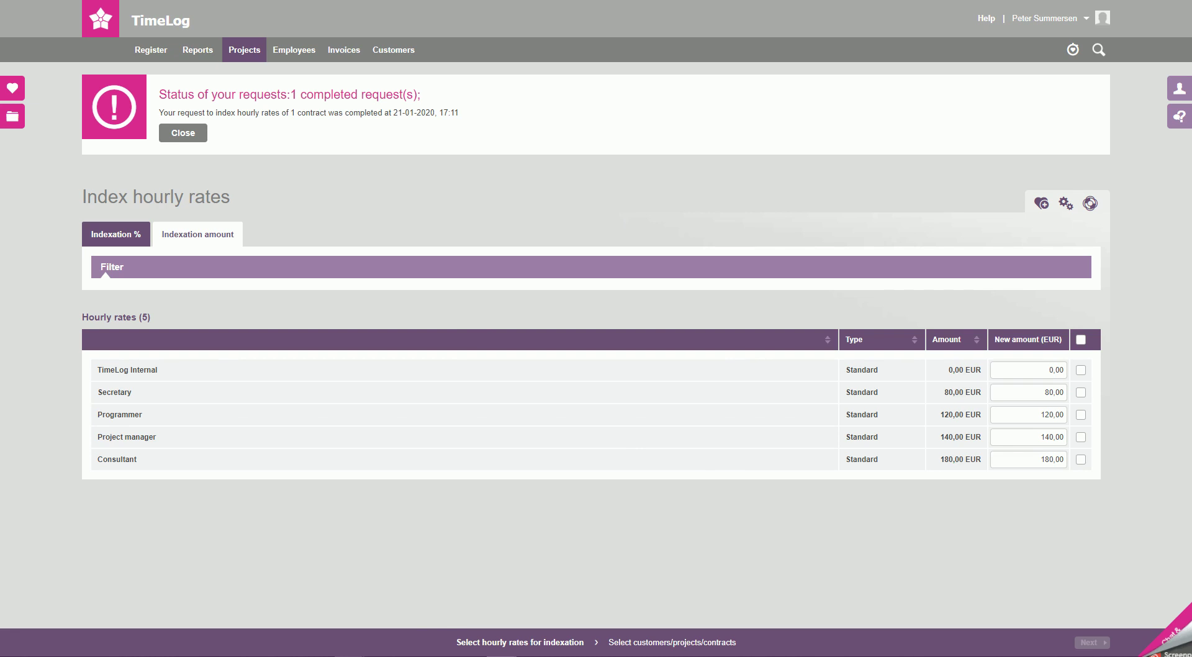
# Step: Return to the contracts of Project 1 (0002), refresh them and check the Secretary's hourly rate
pyautogui.click(211, 1)
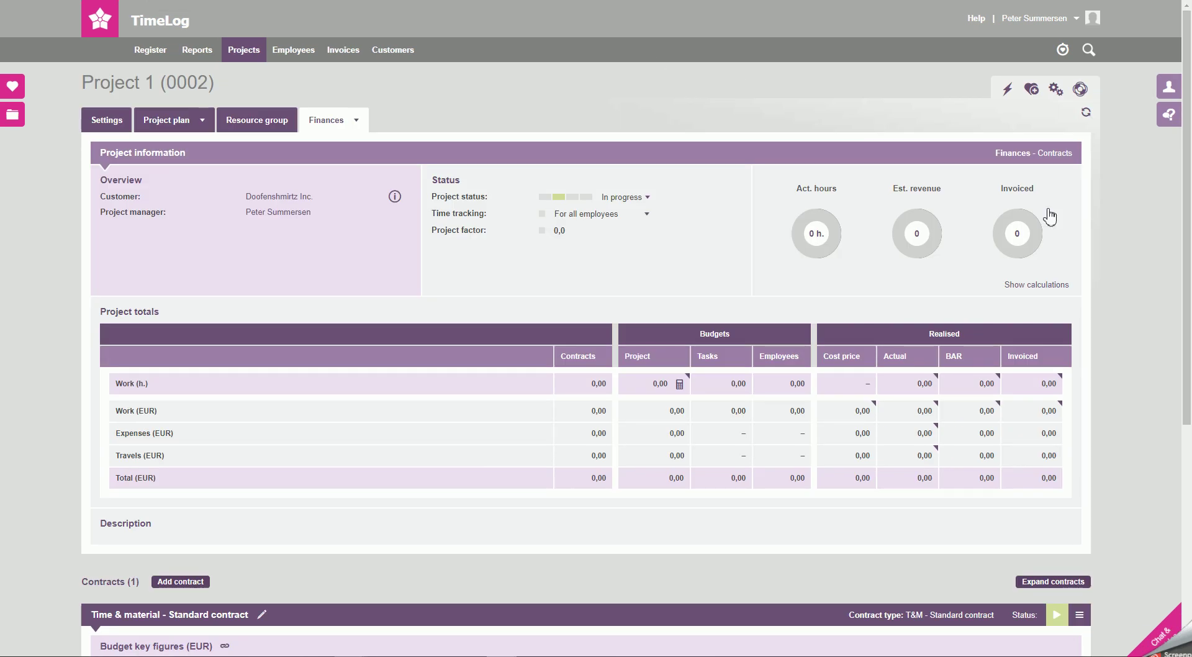
pyautogui.click(1085, 118)
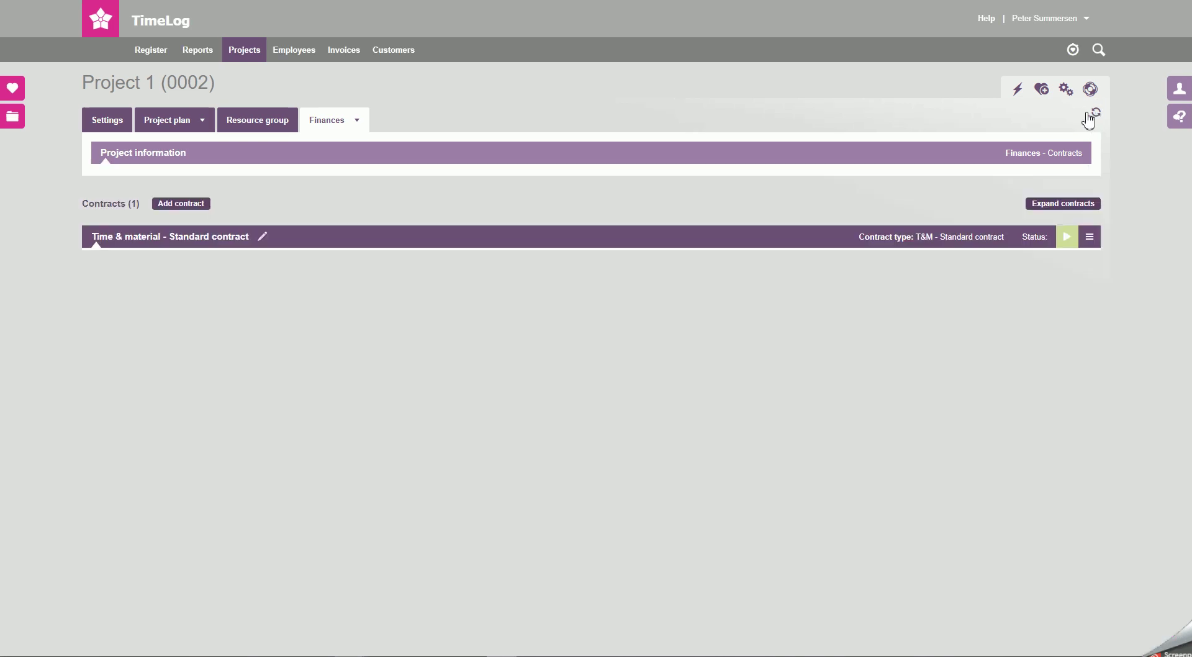
pyautogui.scroll(-6, 693, 194)
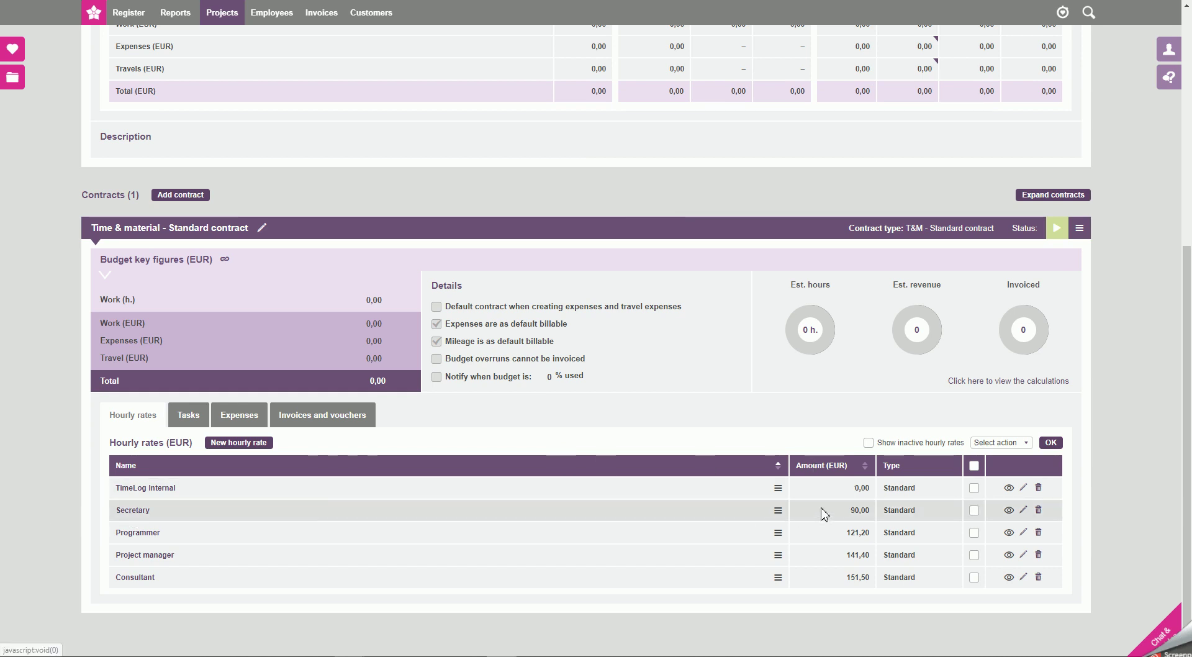
pyautogui.click(862, 515)
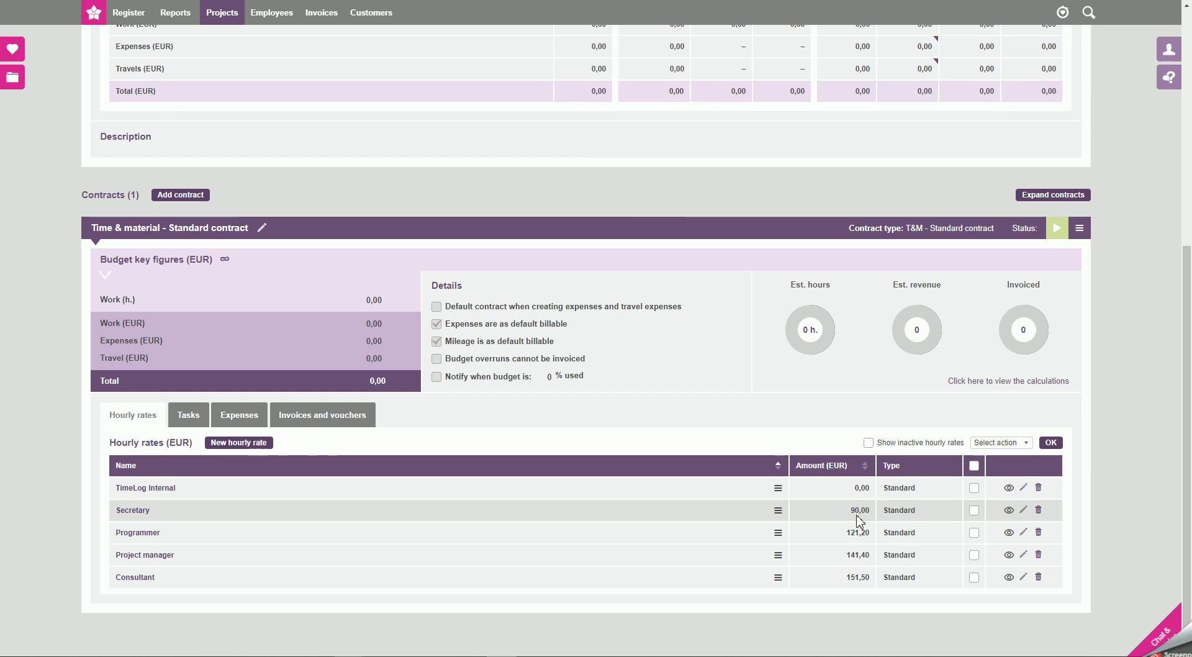